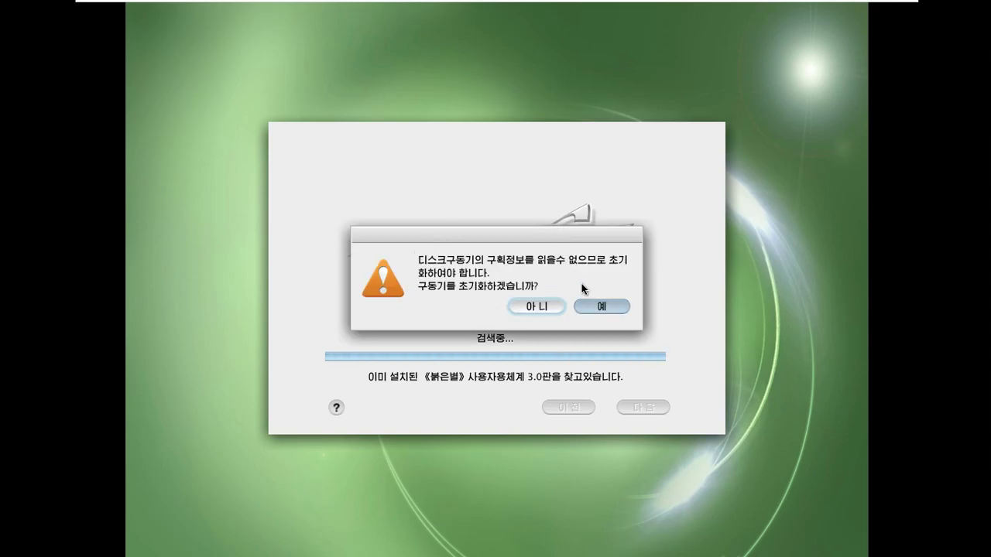
Initialize the virtual disk, select the 20.0GB free space and open 디스크관리 (disk management)
click(600, 308)
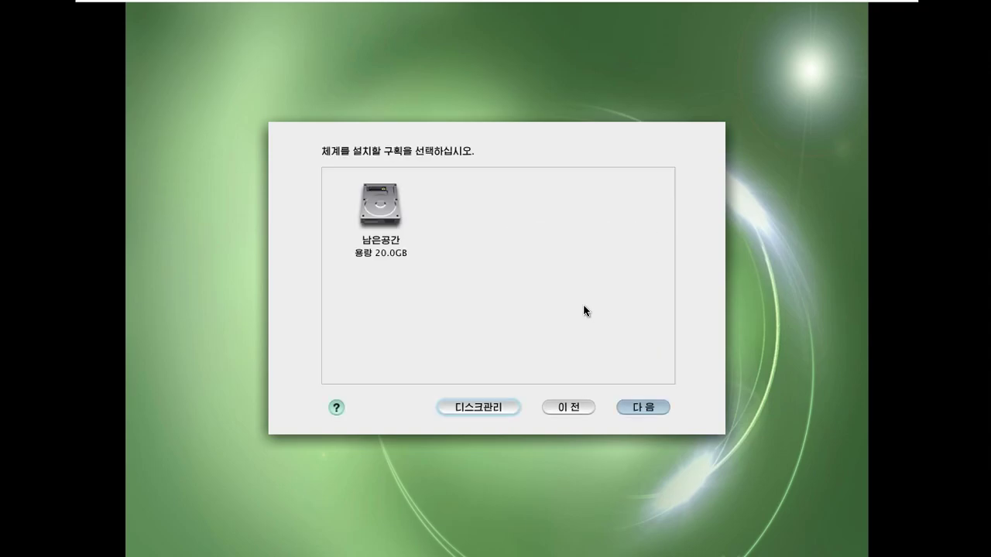
click(375, 209)
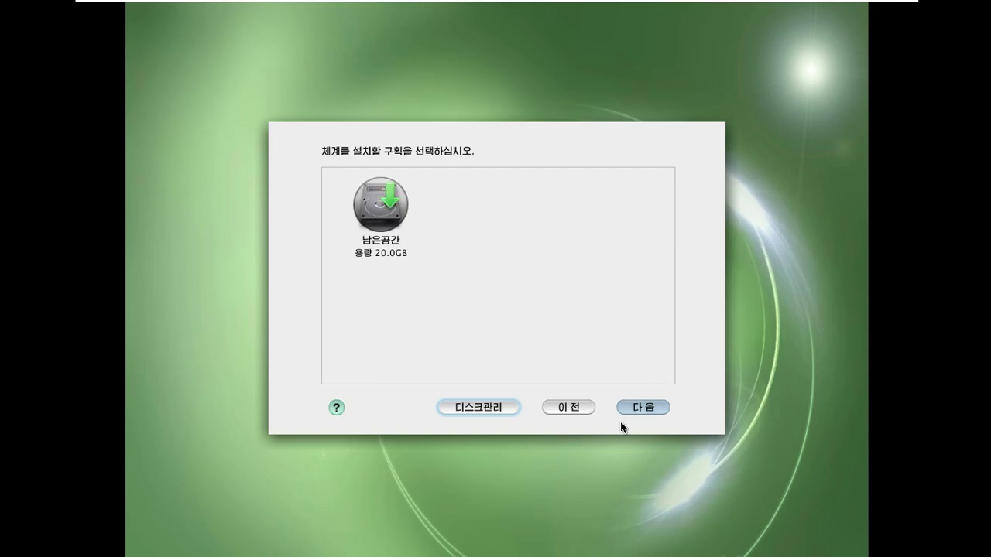
click(496, 411)
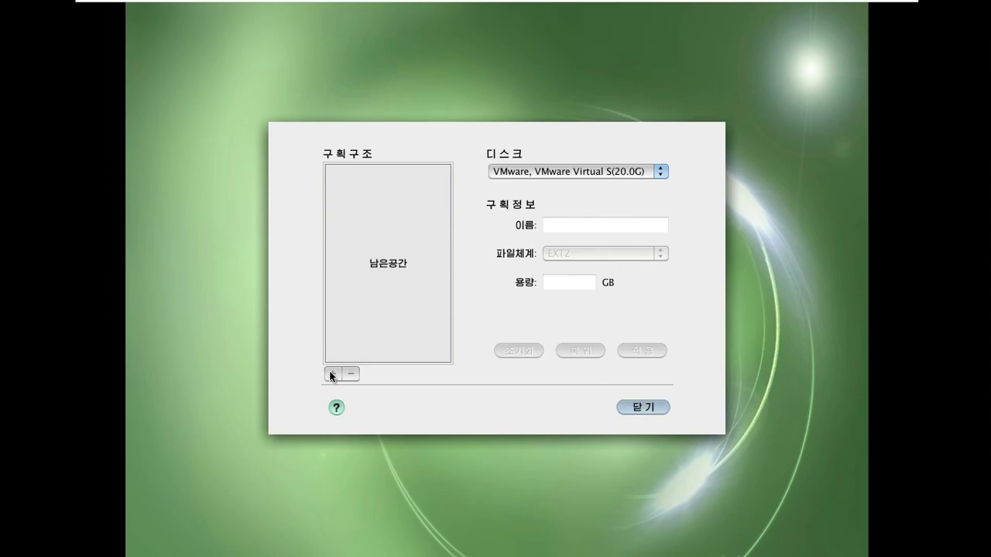
Leave the VMware disk's partitions unchanged and install onto the 20.0GB free space
click(632, 173)
click(634, 179)
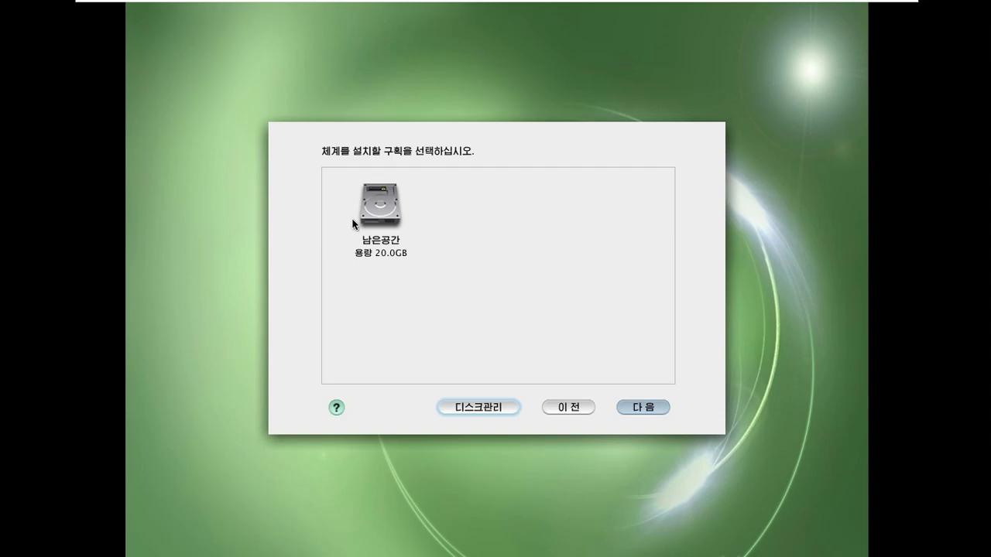
click(492, 408)
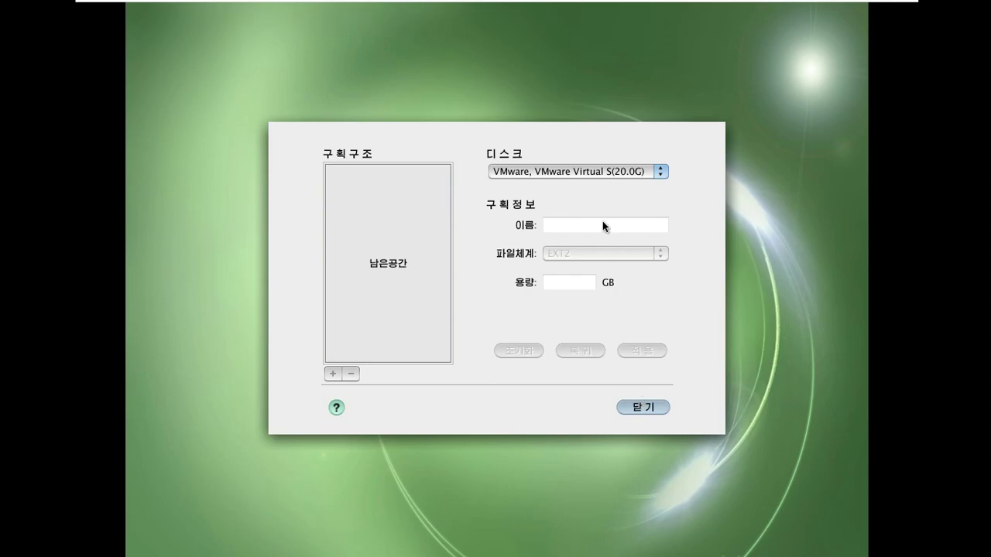
click(656, 407)
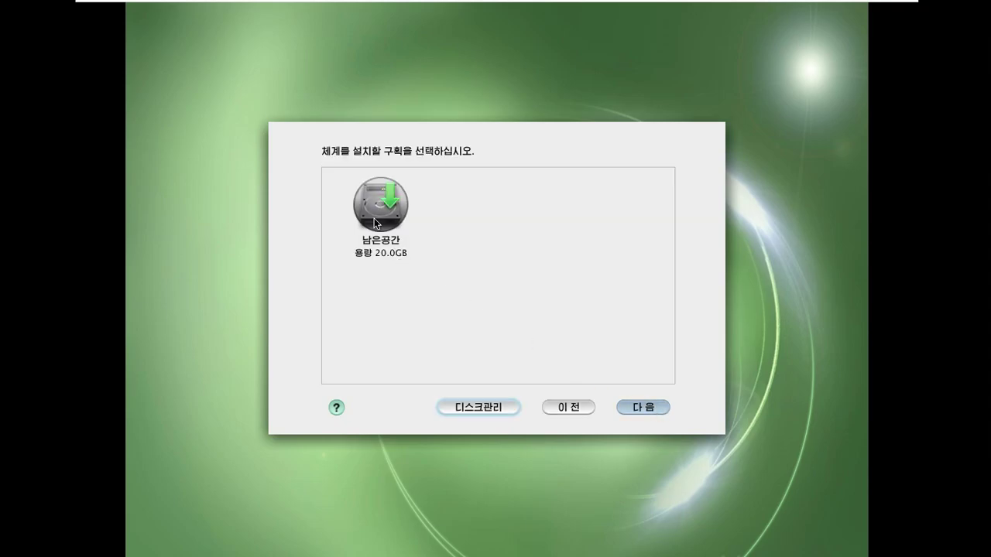
click(496, 408)
key(Return)
click(624, 407)
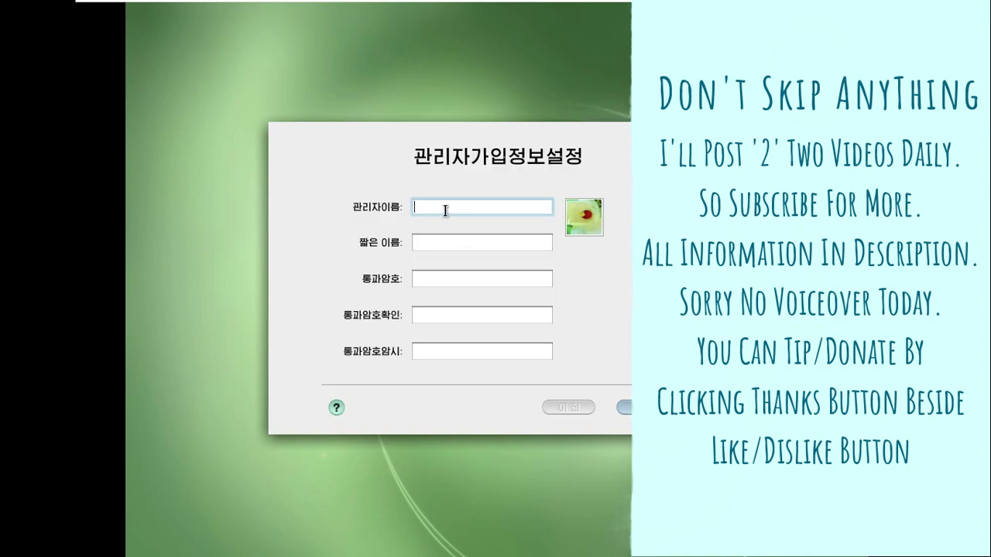
Enter the administrator's name and short name
text(run)
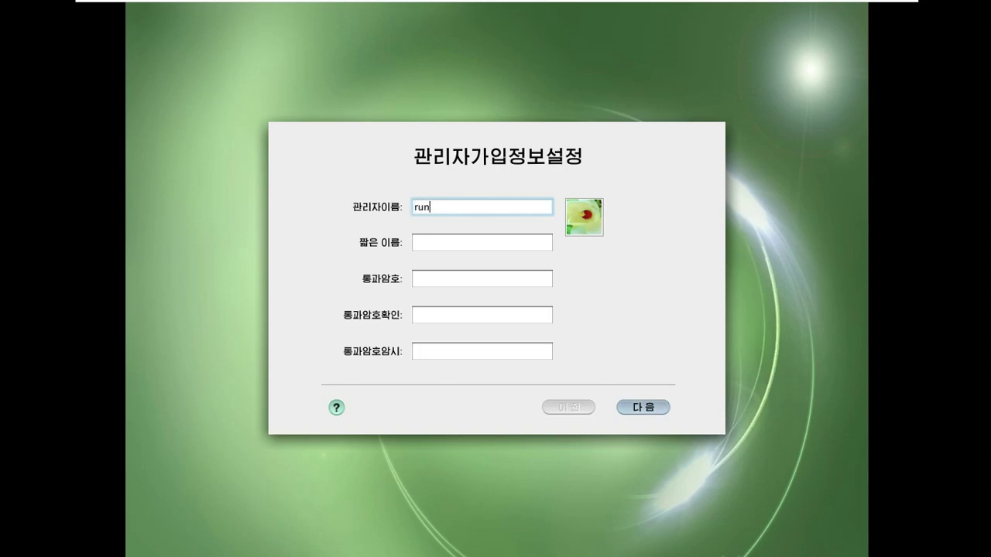
text(boxing)
click(452, 246)
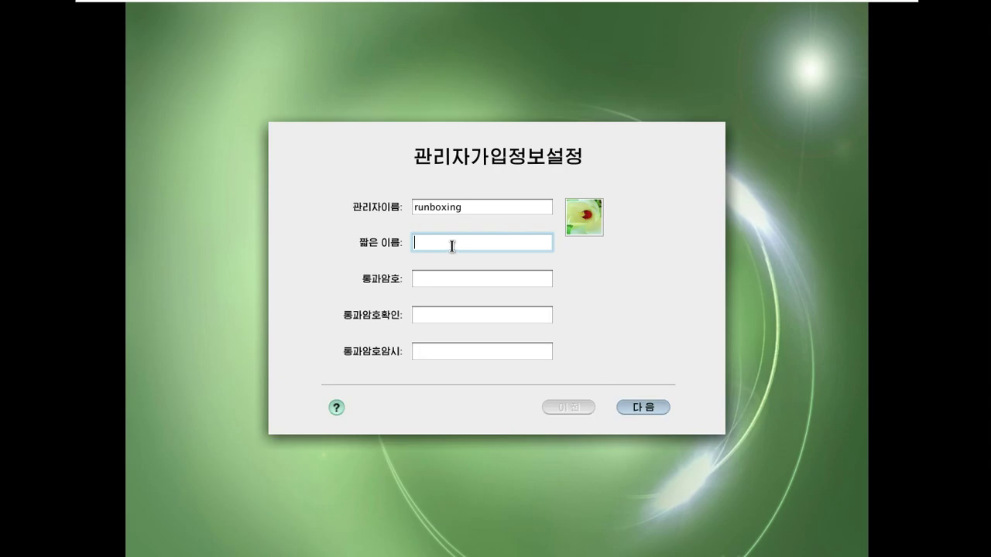
text(runboxing)
Type the account password, confirm it, and add a password hint
click(467, 280)
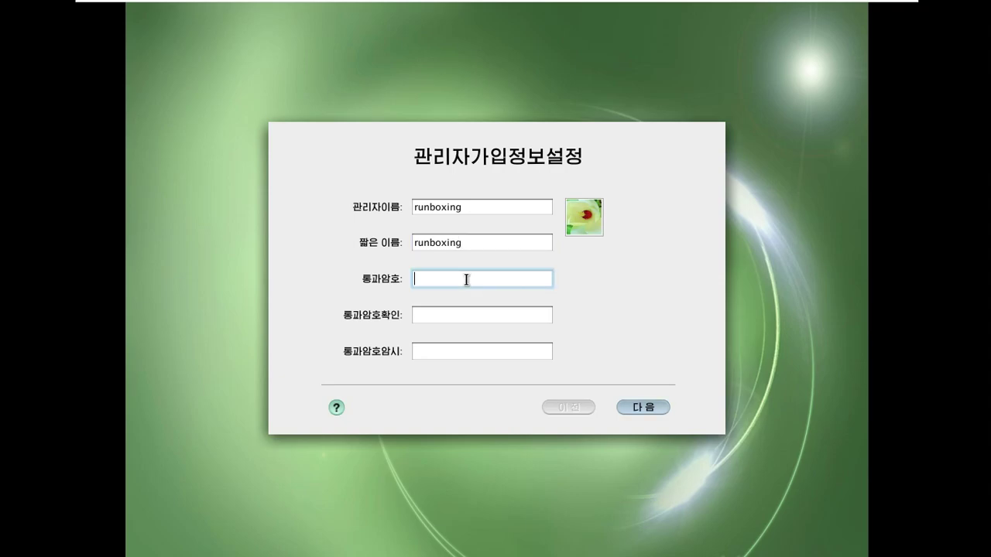
click(462, 313)
click(456, 352)
click(443, 277)
key(Tab)
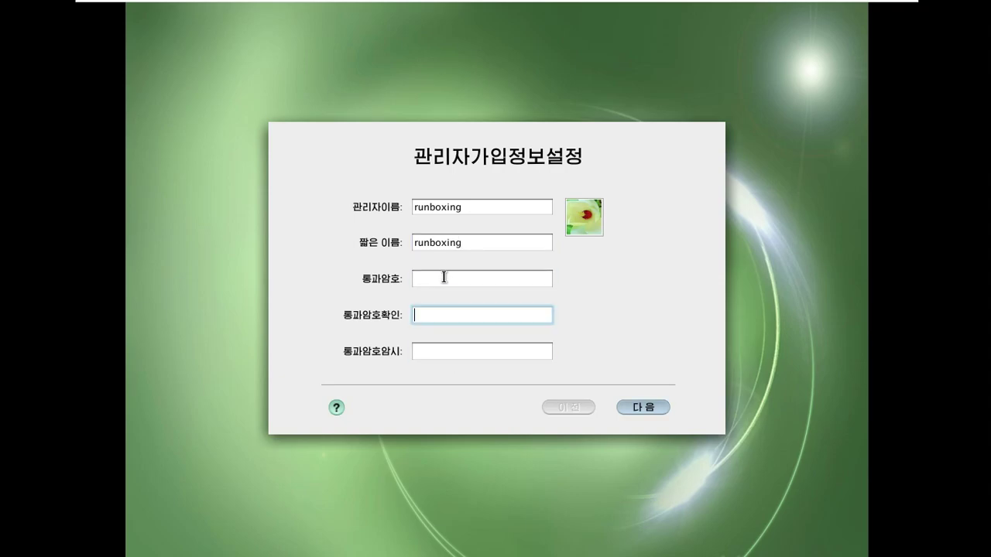
click(444, 277)
text(*****)
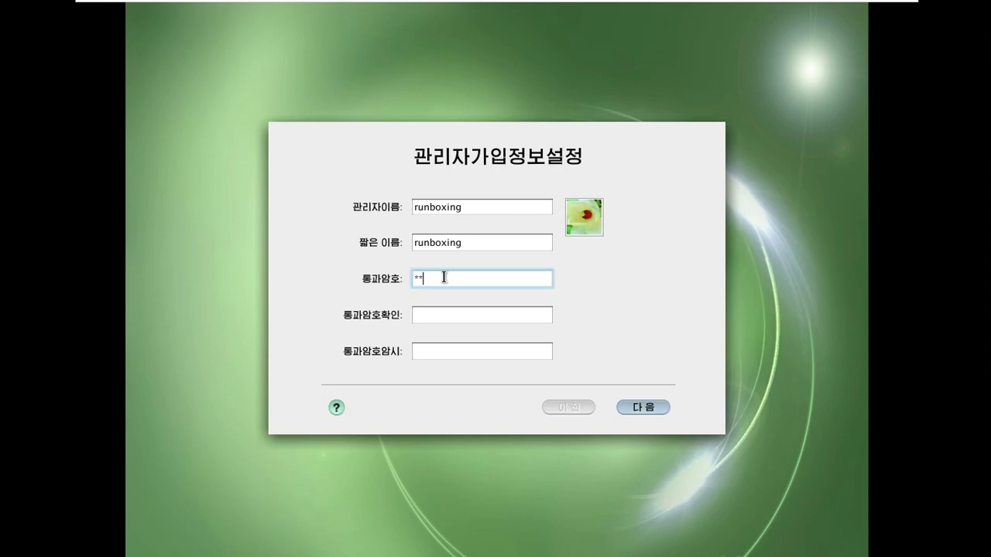
click(451, 315)
text(*****)
click(463, 354)
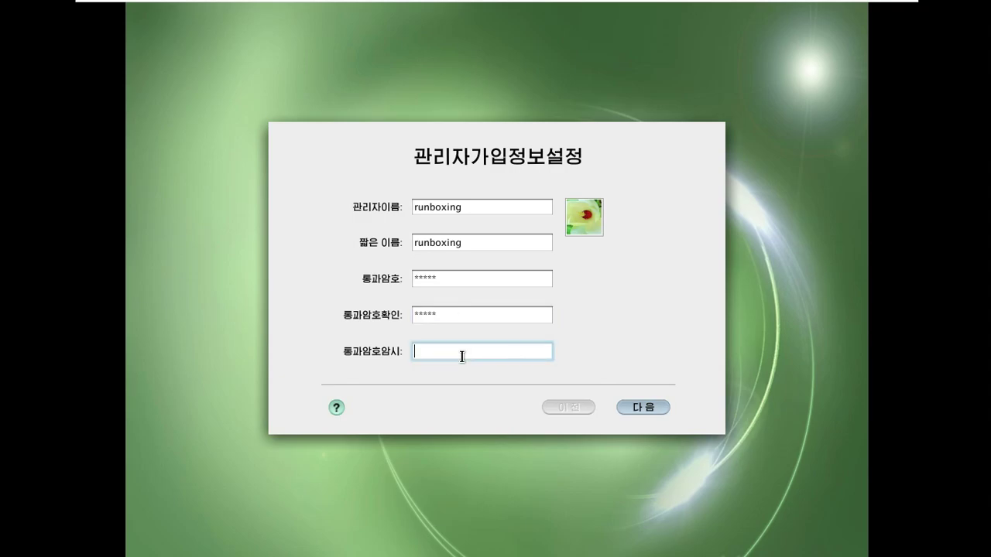
text(12345)
Keep the network address assignment on 수동방식 (manual)
click(642, 408)
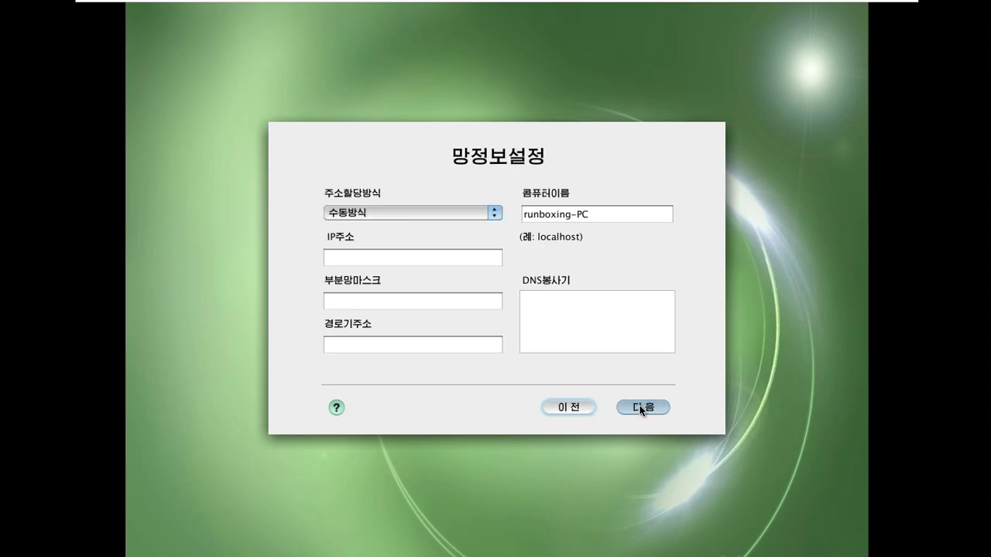
click(486, 215)
click(485, 215)
Set the time zone to 미국 - 쌘프랜씨스코 on the map
click(633, 411)
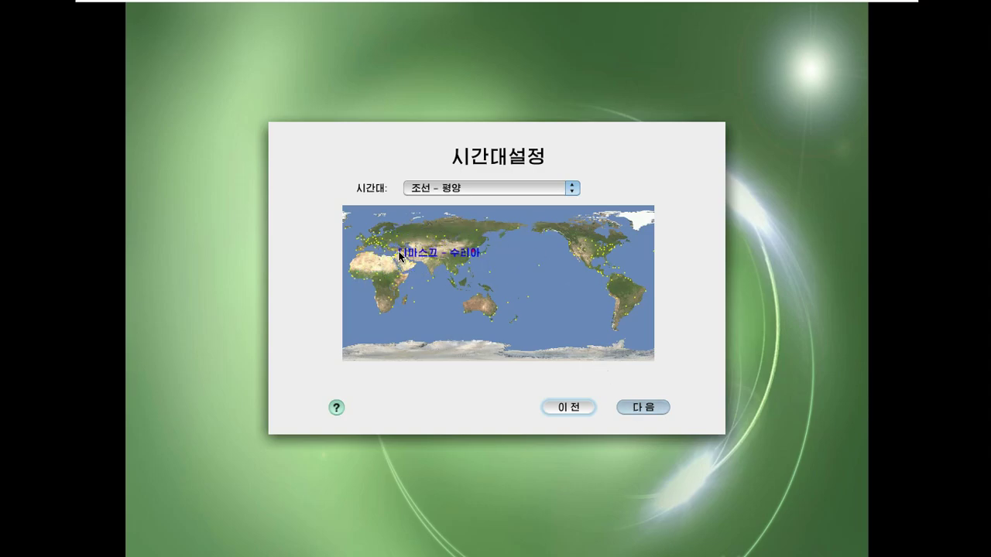
click(435, 187)
click(435, 185)
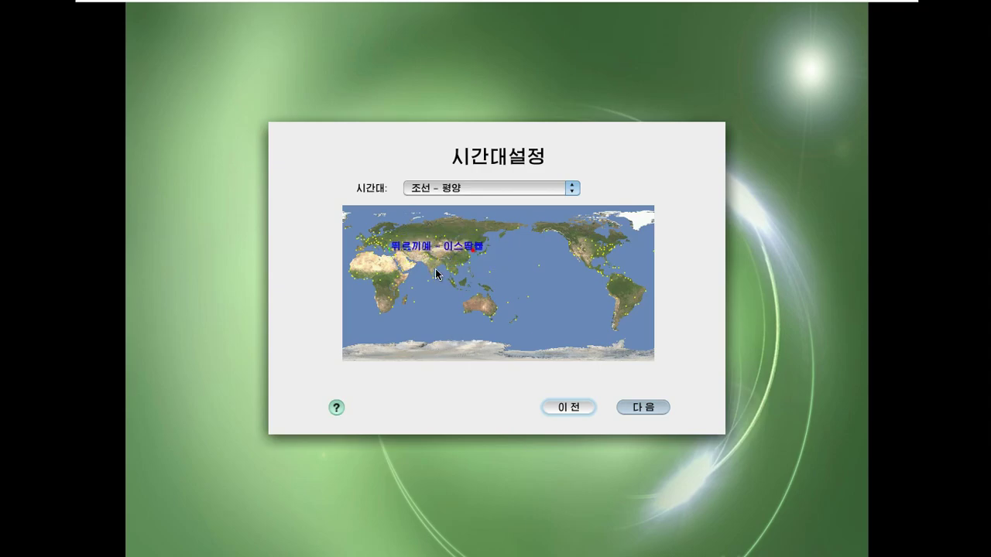
click(389, 249)
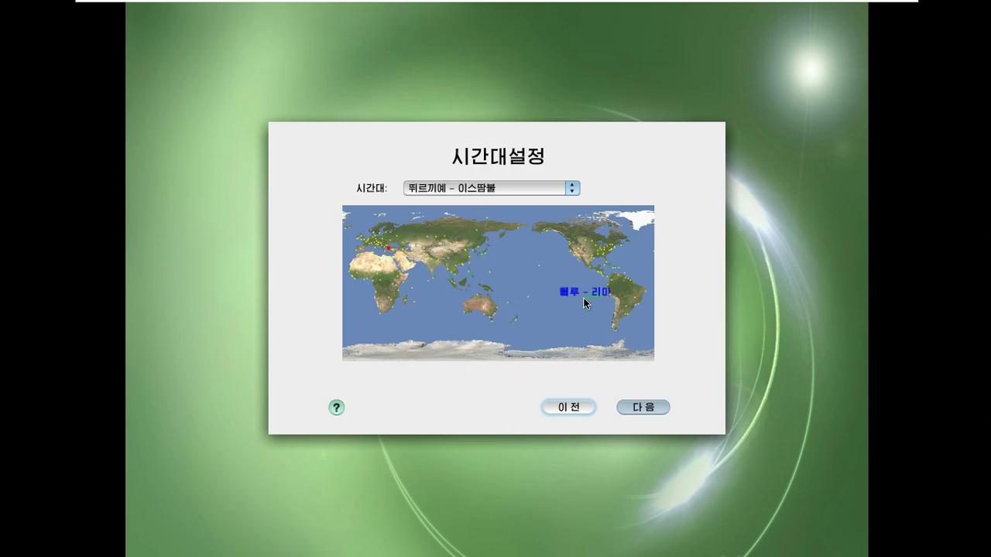
click(486, 310)
drag(564, 264, 577, 263)
Accept the date and time and start installing the system
click(639, 409)
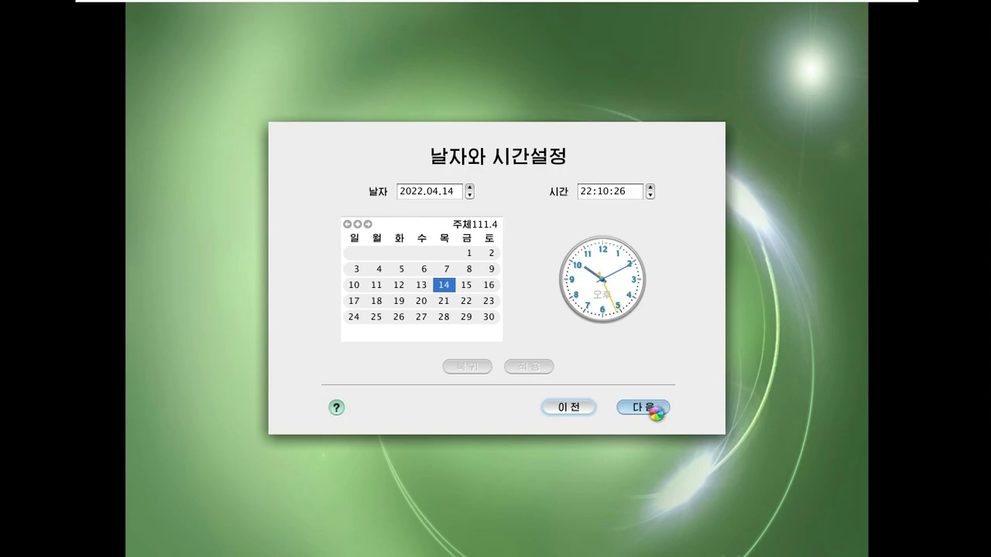
click(656, 411)
click(648, 407)
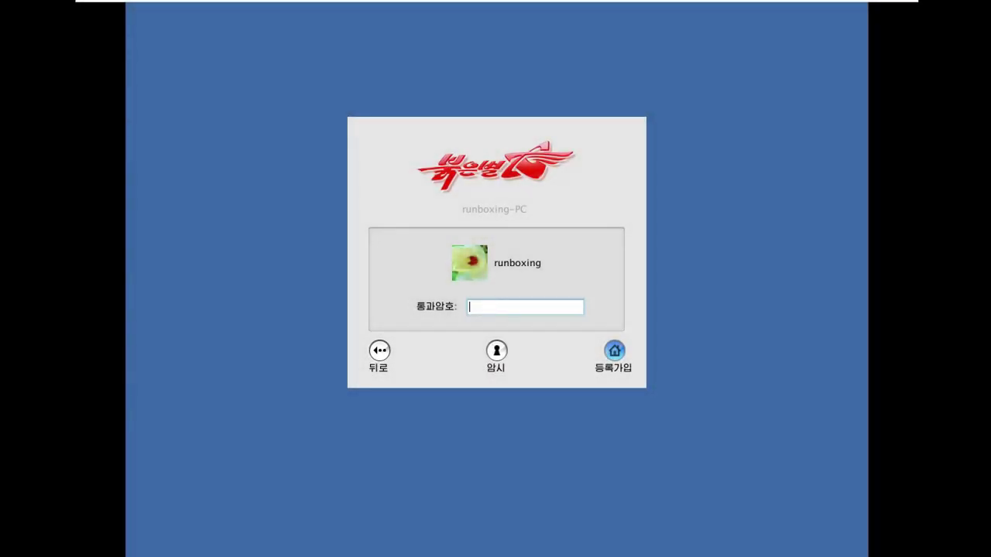
Log in with the account password
text(*****)
key(Return)
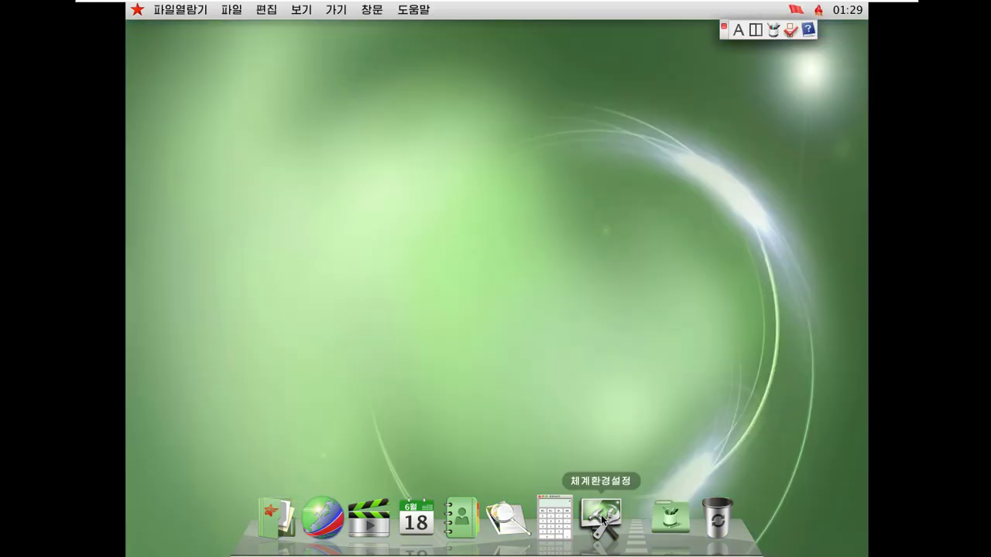
click(603, 517)
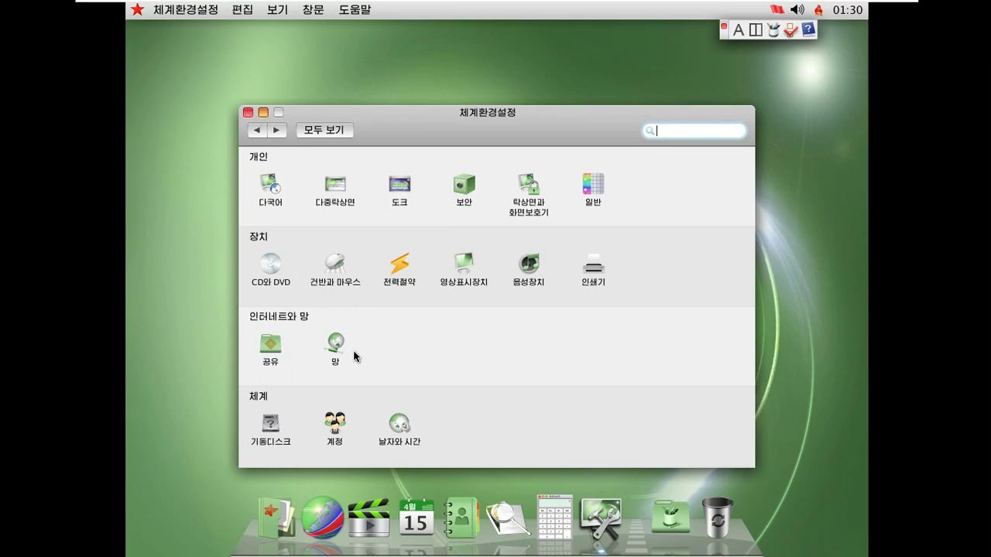
click(248, 112)
click(137, 10)
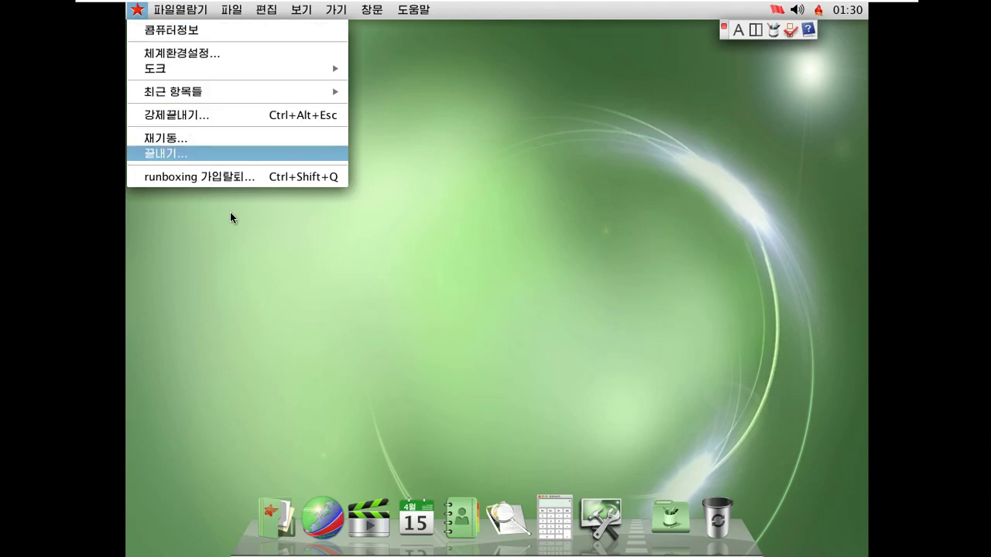
click(264, 243)
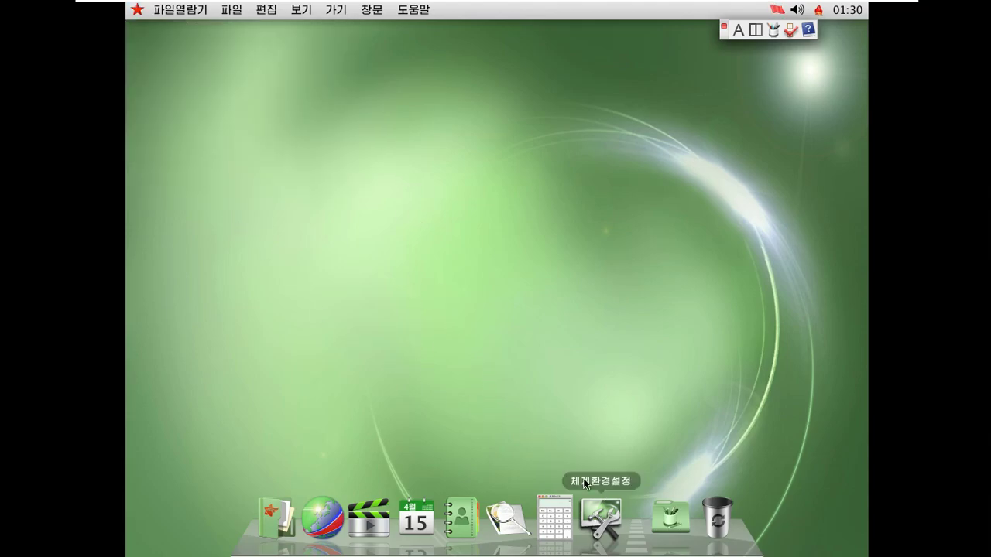
Open the desktop folder's information window and switch text input to Latin letters (A)
right_click(418, 165)
click(448, 192)
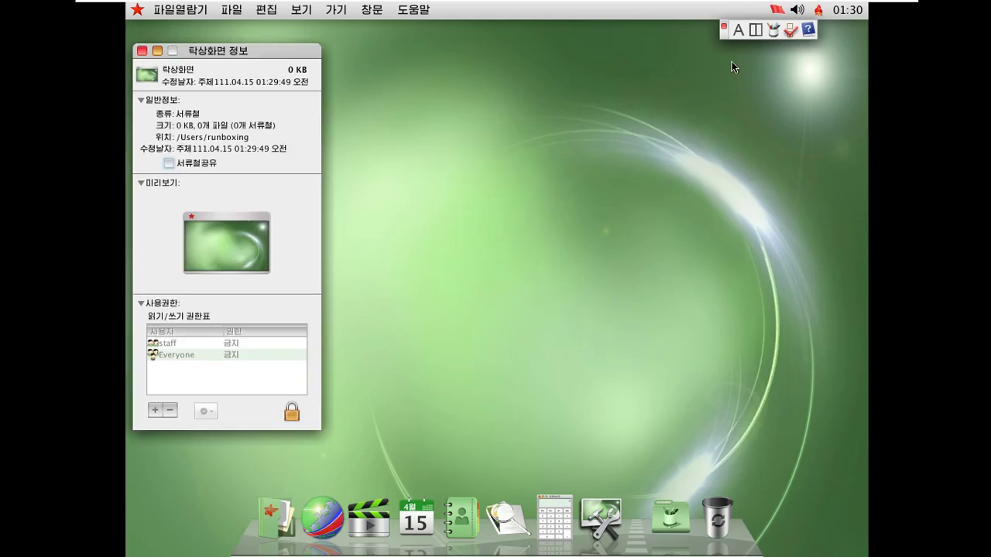
click(739, 31)
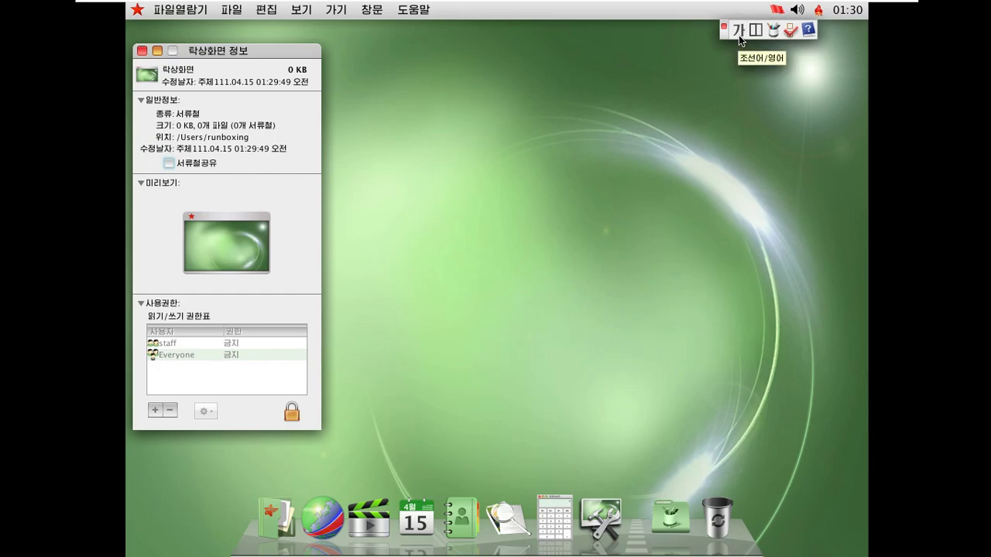
click(722, 118)
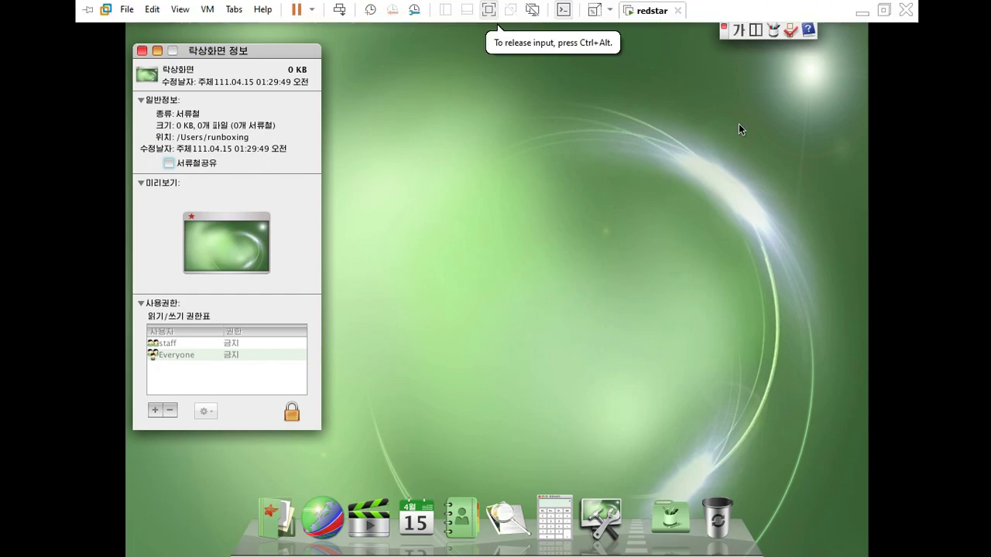
click(741, 127)
click(740, 33)
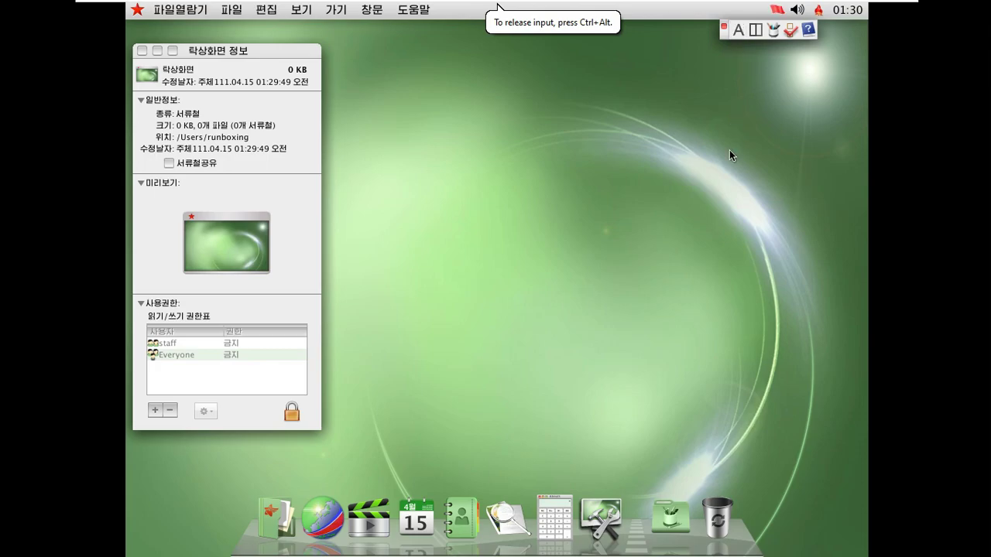
Review the input method's keyboard settings unchanged, then close the desktop information window
click(787, 31)
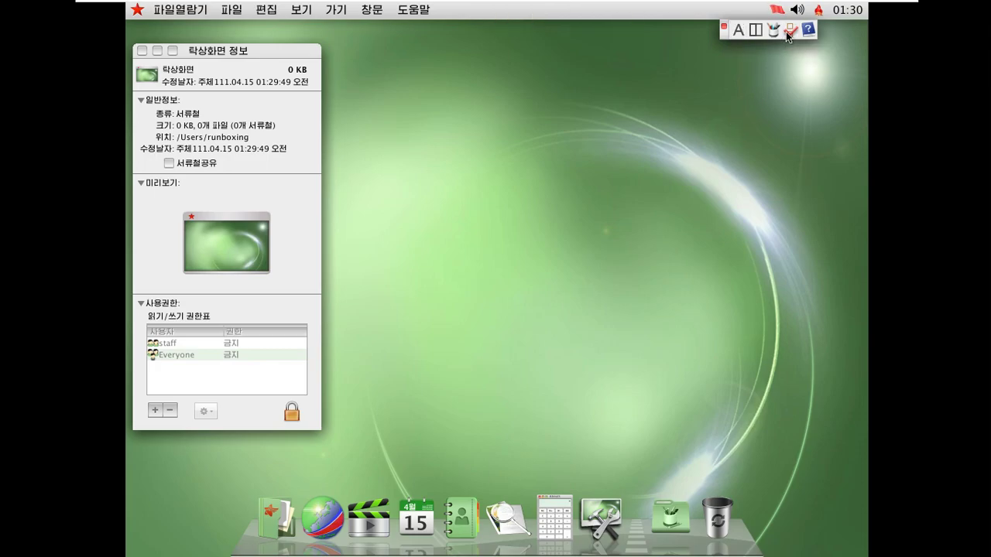
click(593, 262)
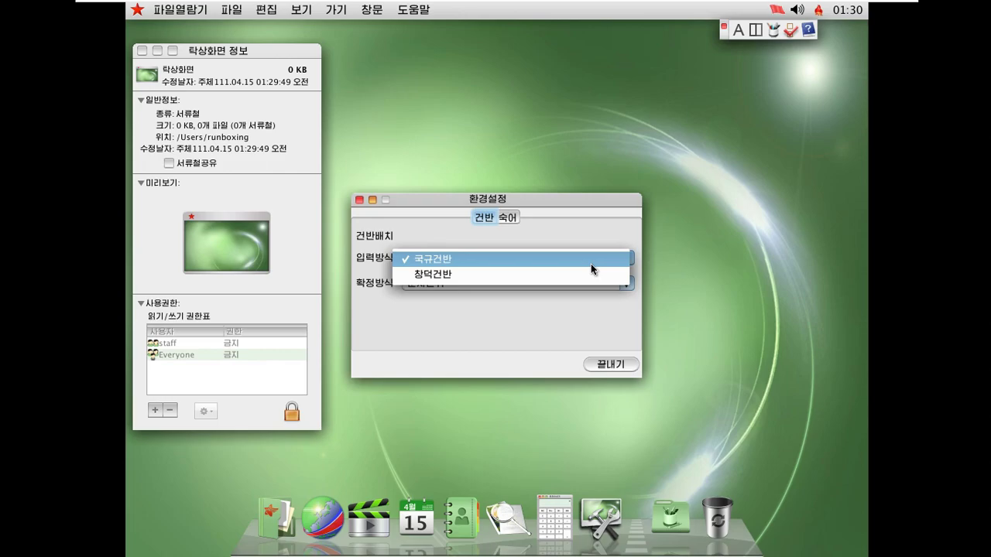
click(589, 306)
click(580, 285)
click(615, 219)
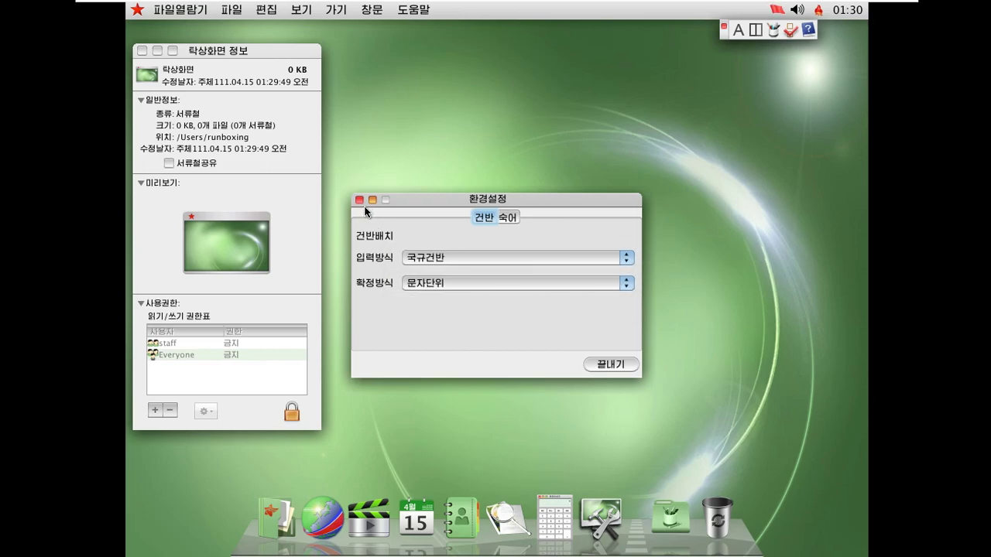
click(357, 200)
drag(244, 54, 425, 95)
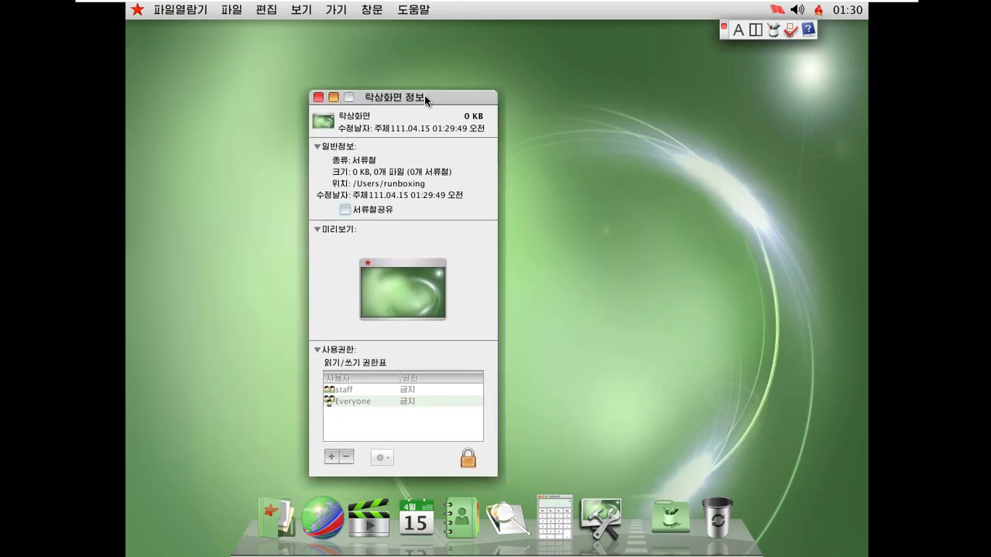
click(323, 94)
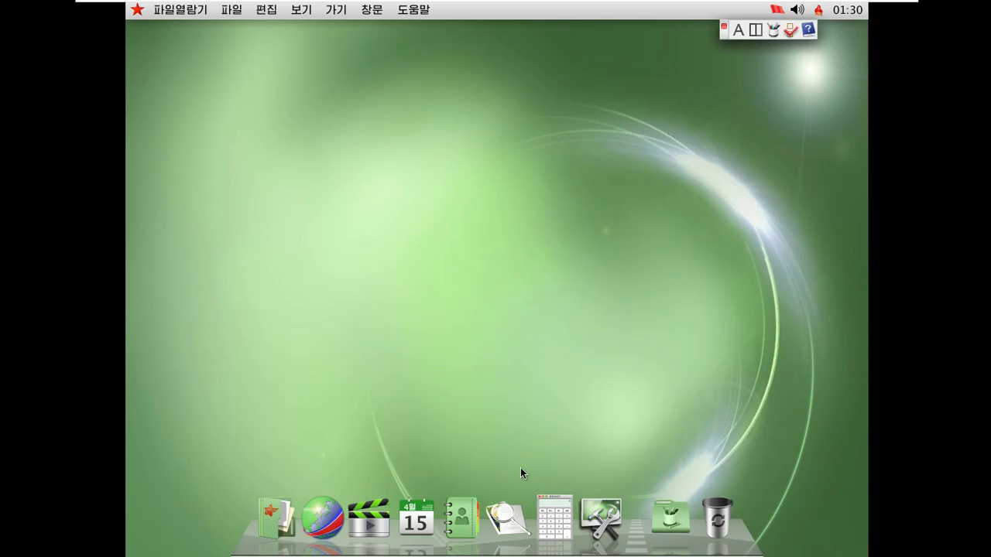
click(598, 520)
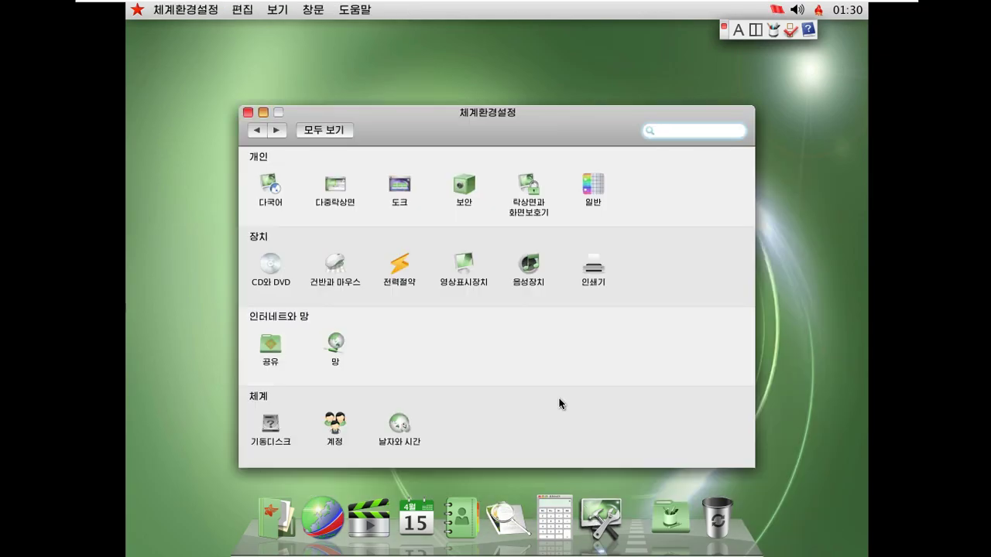
text(language)
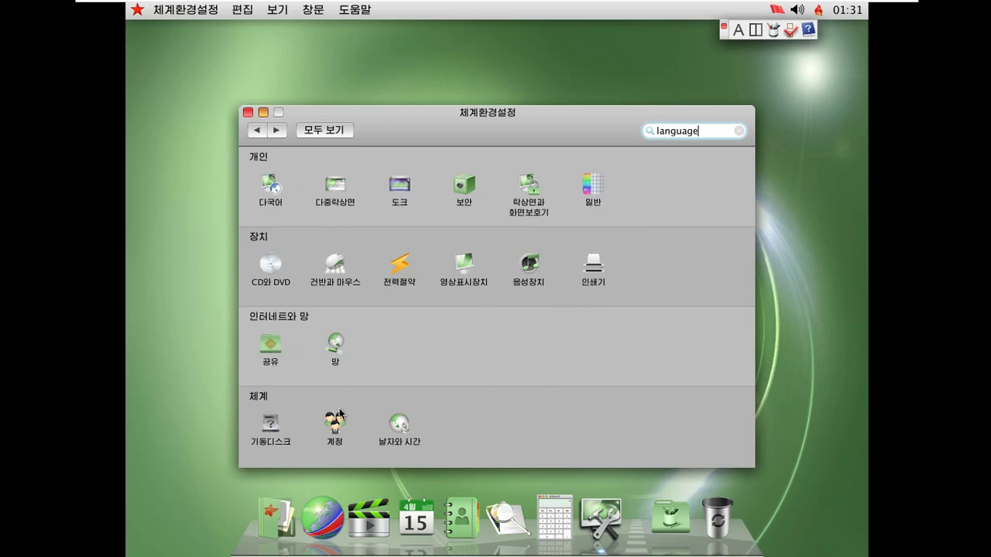
click(401, 423)
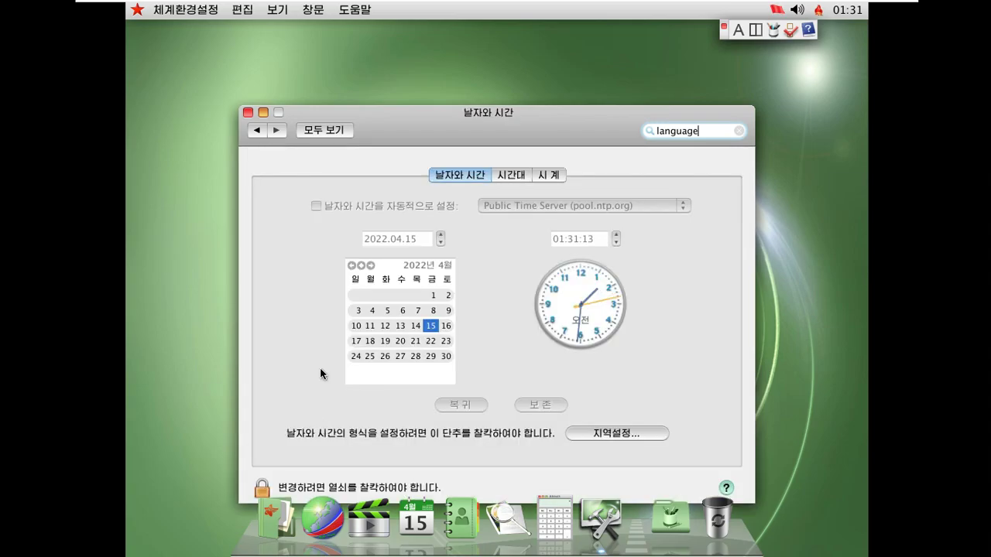
click(267, 132)
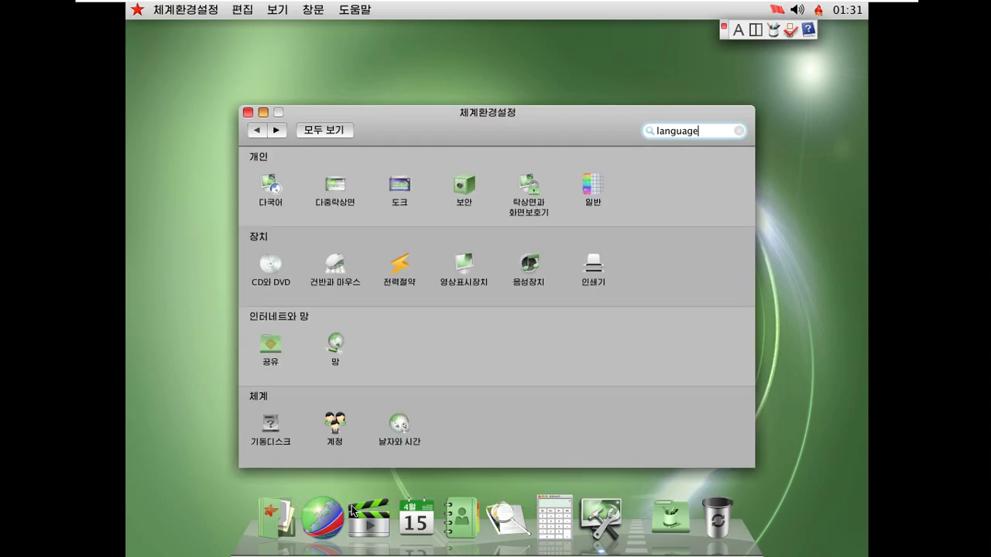
click(336, 423)
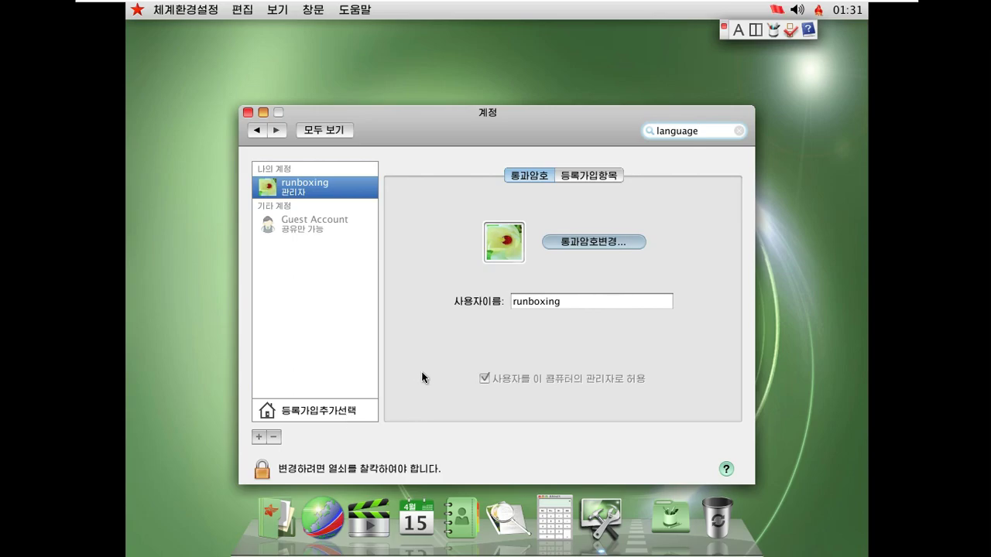
click(260, 132)
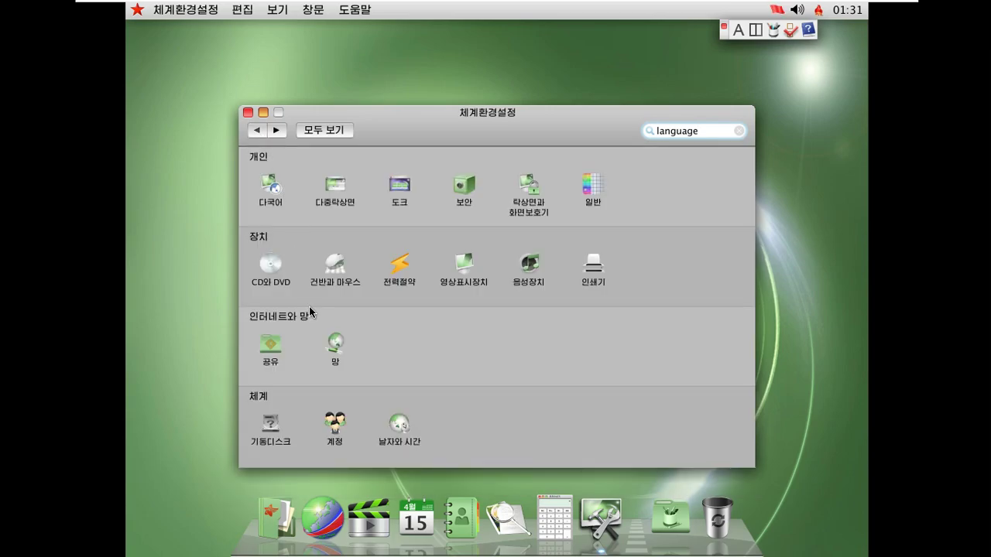
double_click(647, 129)
text(keyboard)
key(Return)
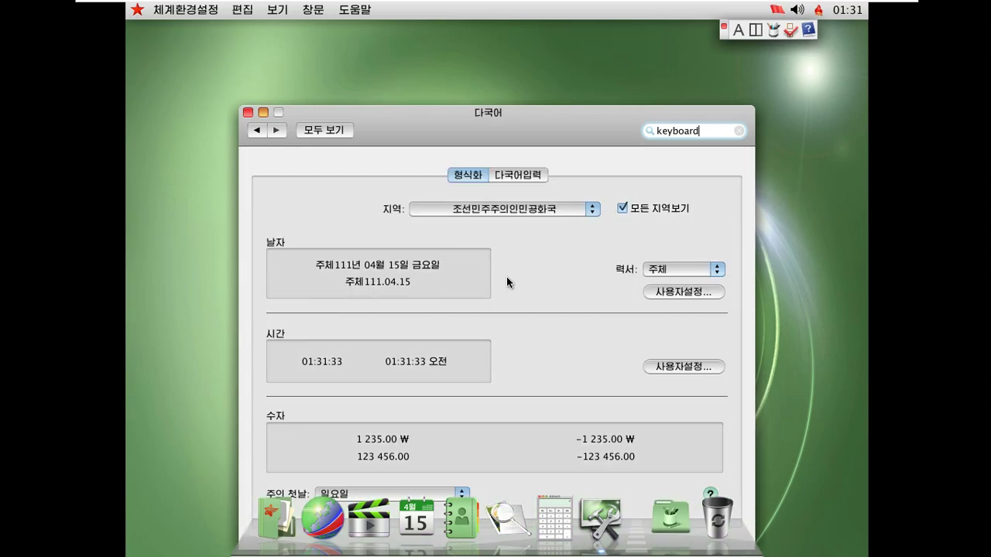
click(257, 130)
click(333, 193)
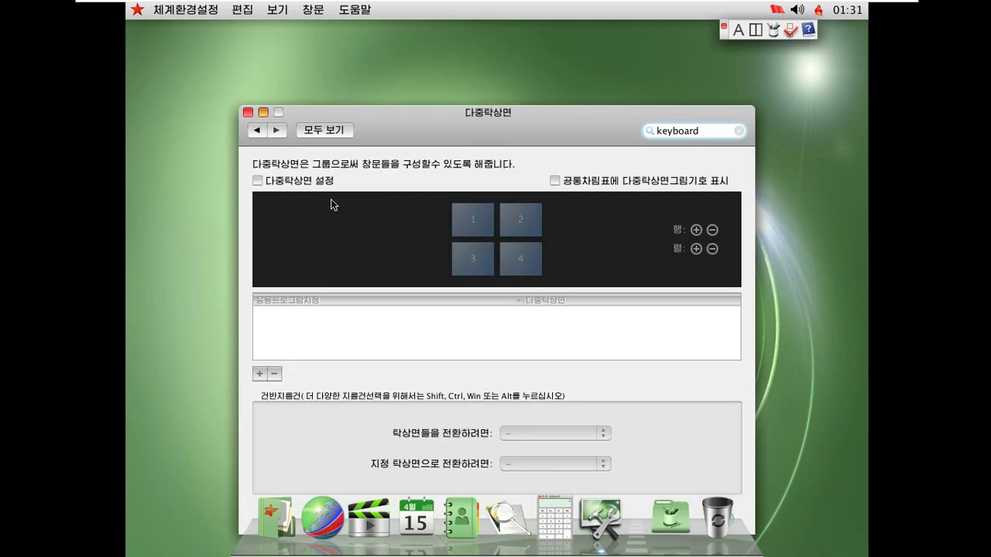
click(257, 132)
click(394, 191)
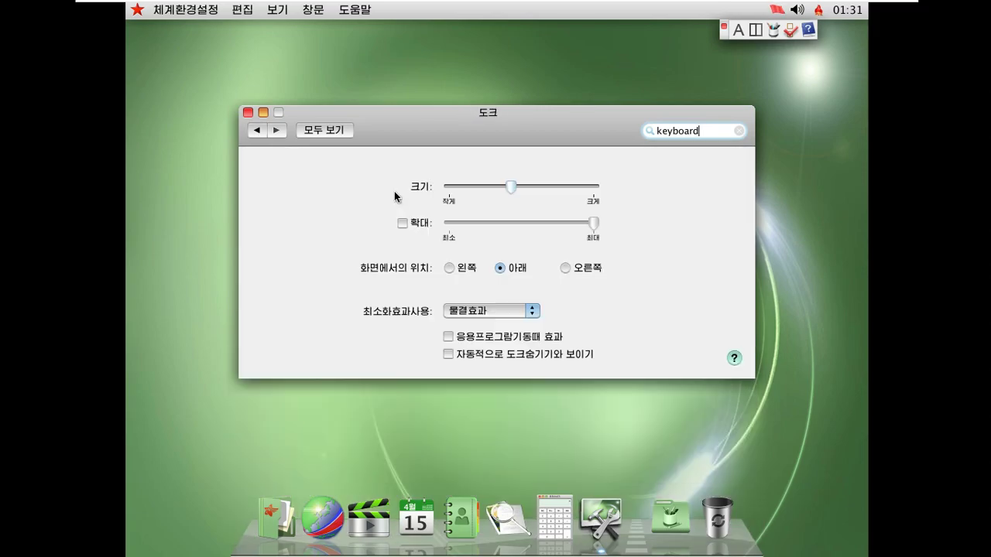
click(495, 310)
click(324, 250)
click(257, 131)
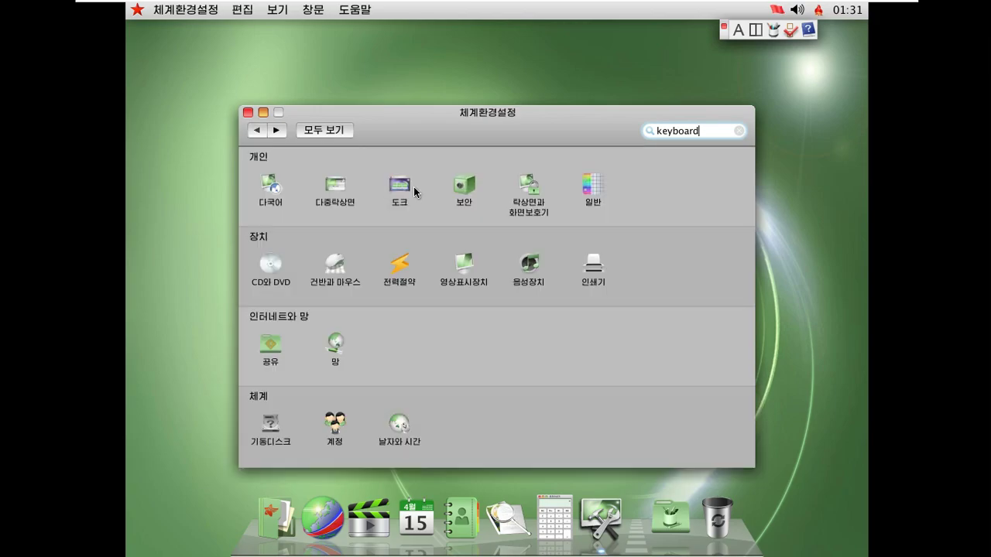
click(464, 184)
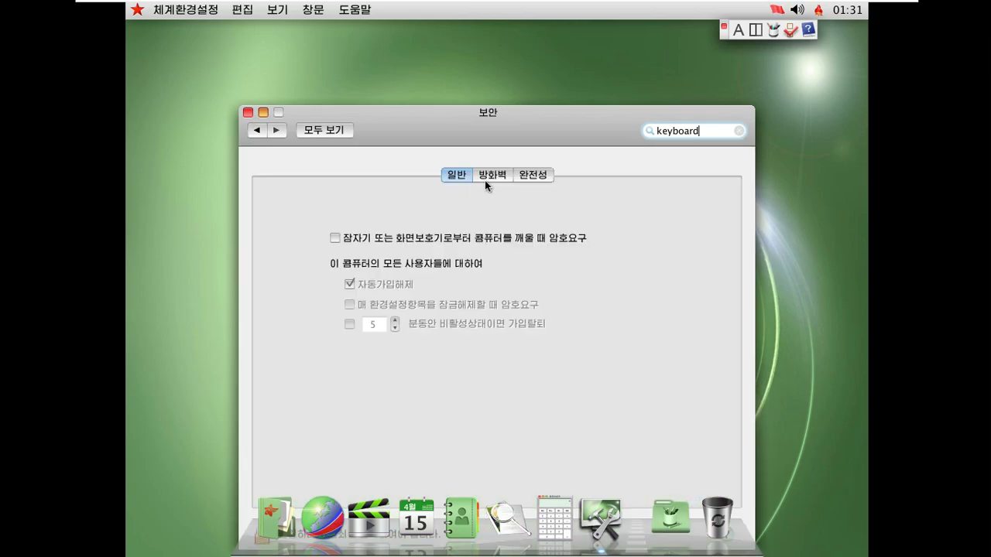
click(485, 178)
click(529, 173)
click(255, 131)
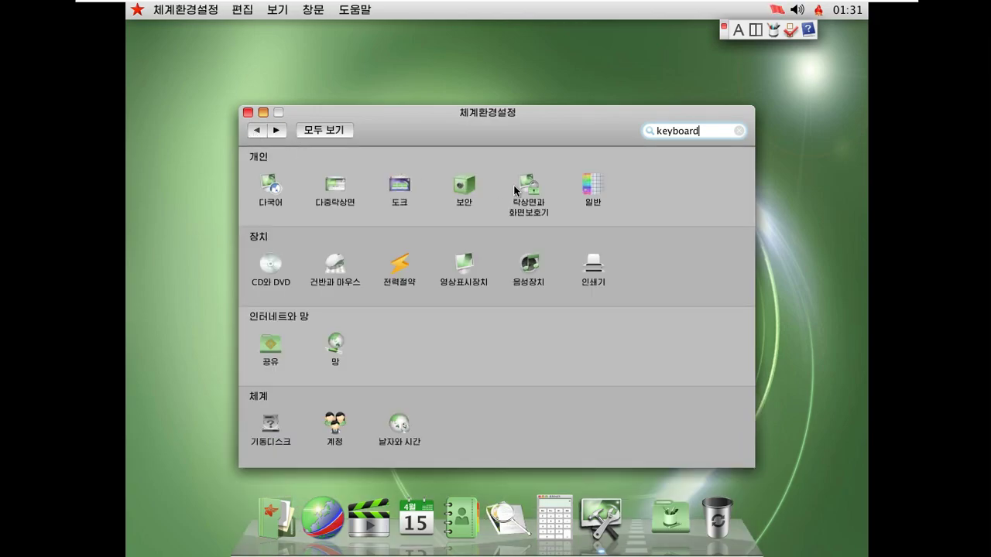
click(593, 193)
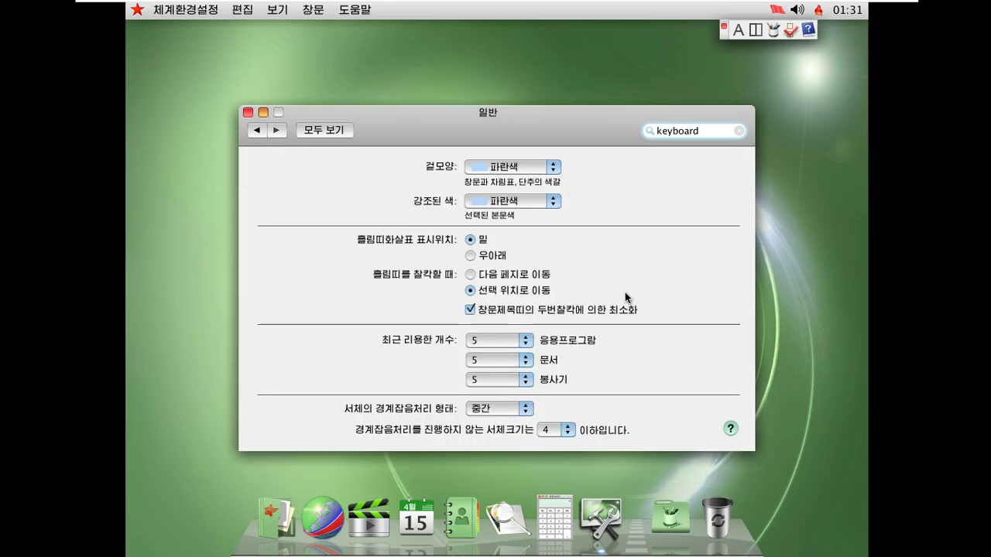
click(247, 112)
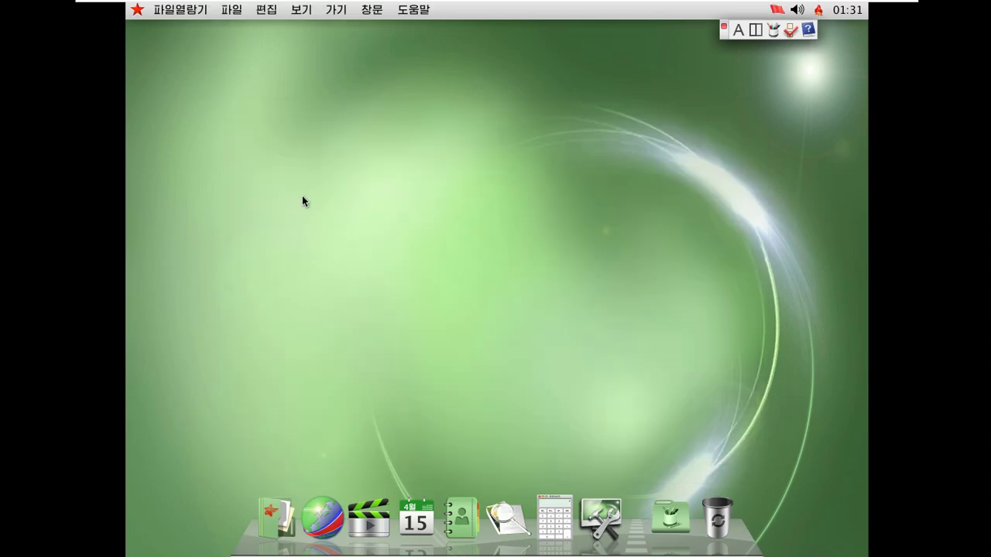
click(417, 10)
click(420, 30)
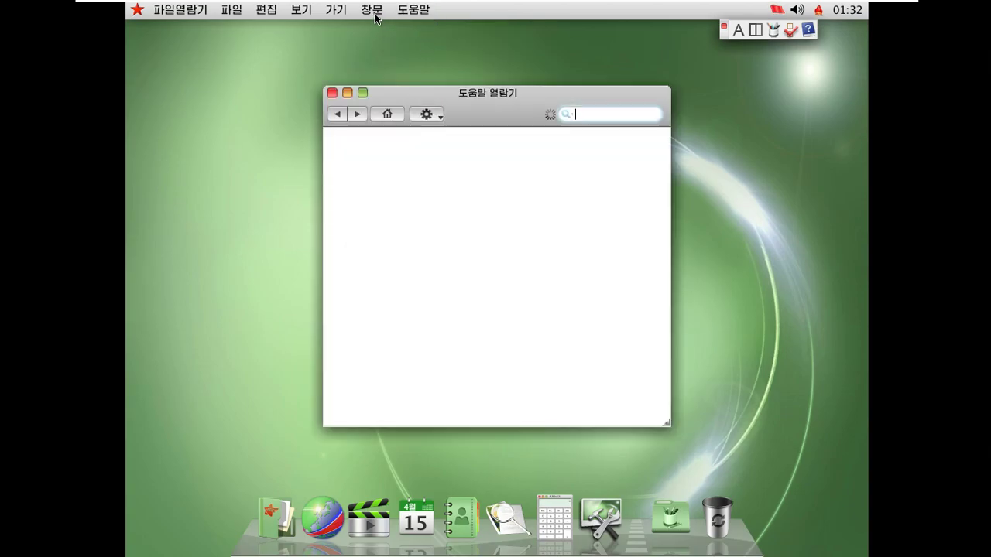
click(332, 93)
click(372, 10)
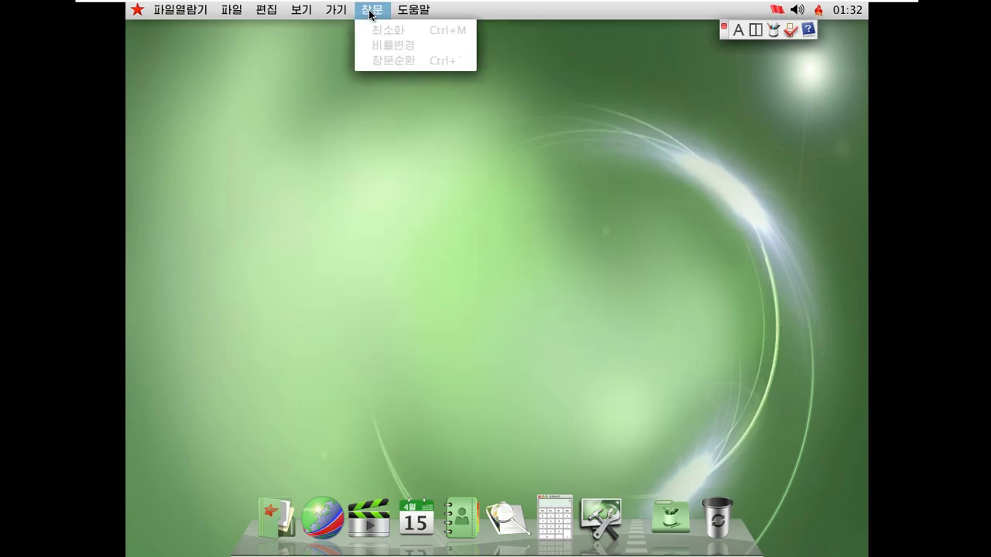
click(336, 10)
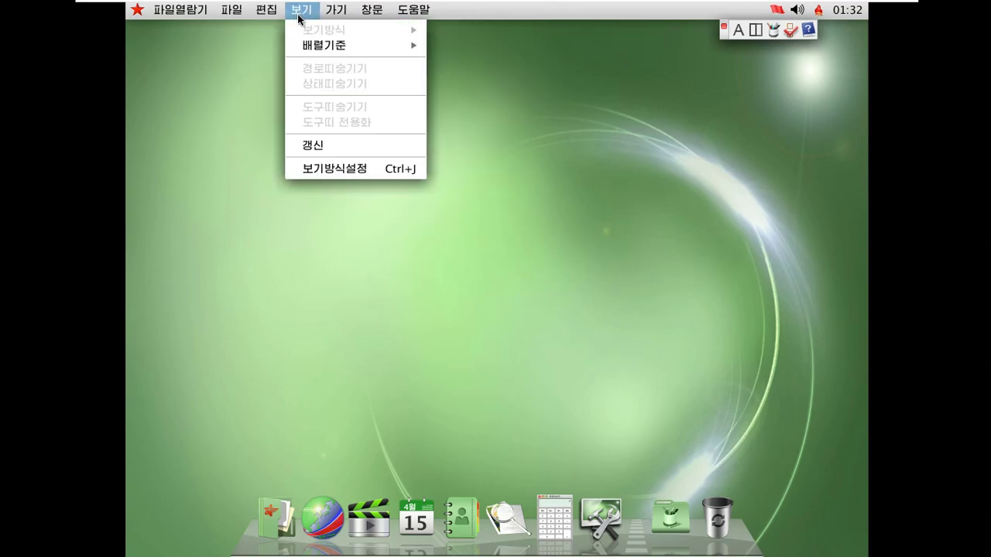
mouse_move(262, 14)
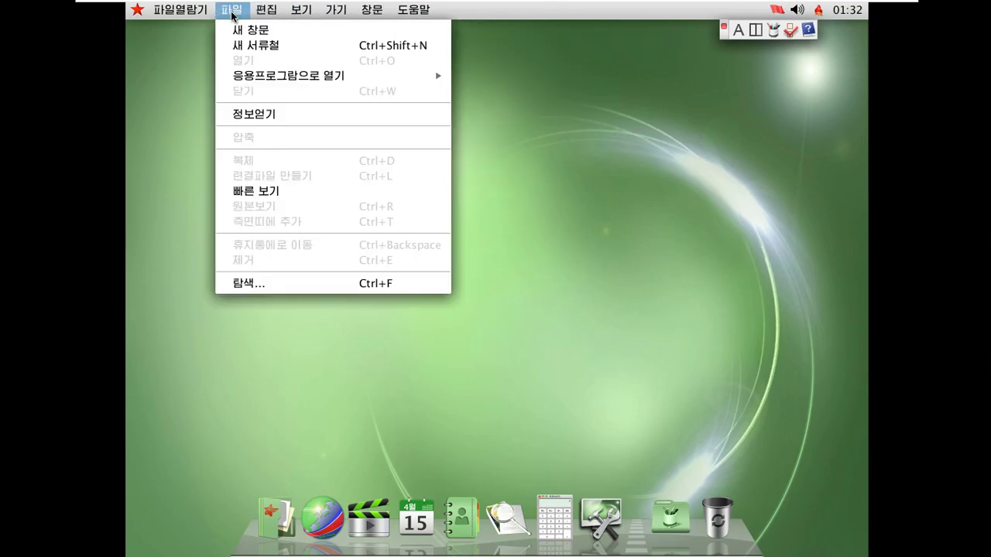
click(345, 269)
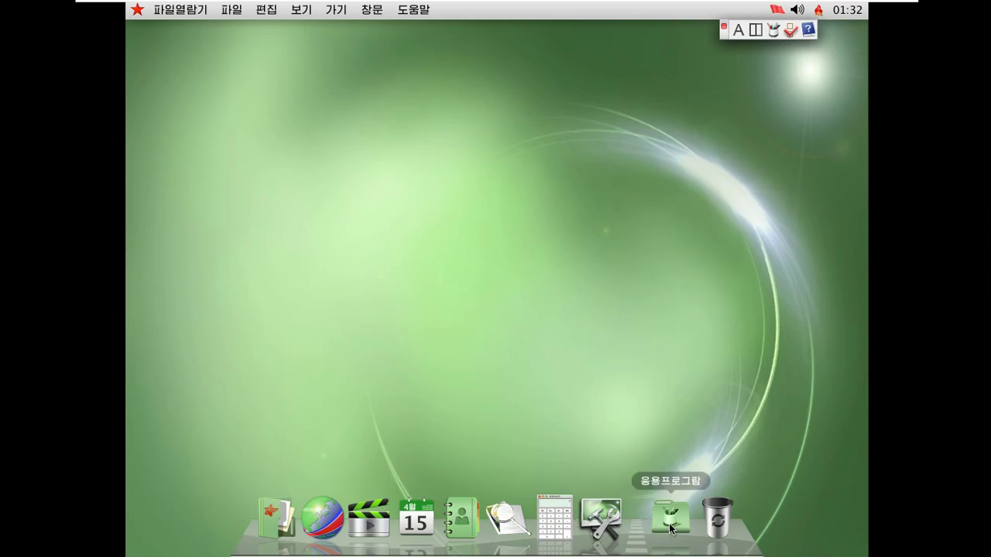
In System Preferences, look over the 계정 and 기동디스크 settings without changes
click(616, 524)
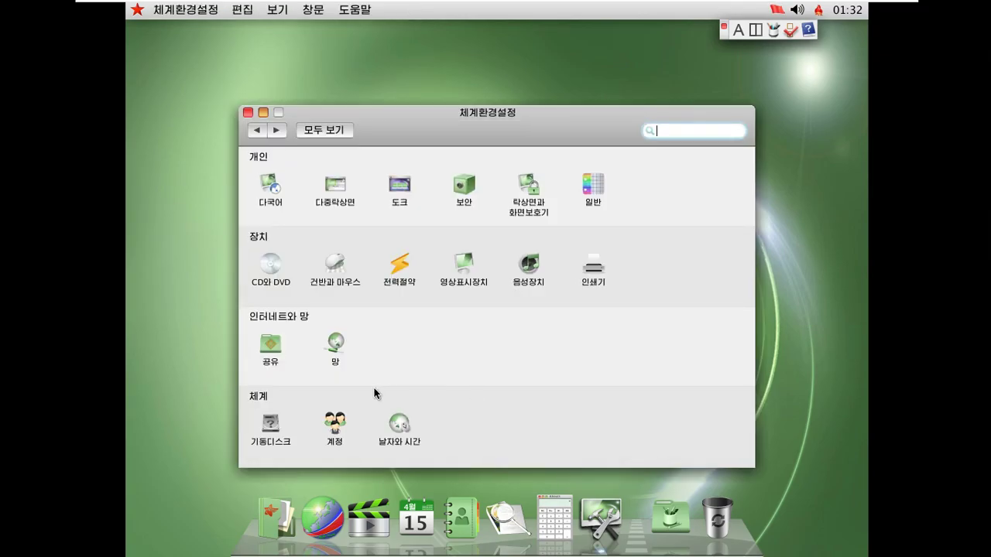
click(334, 426)
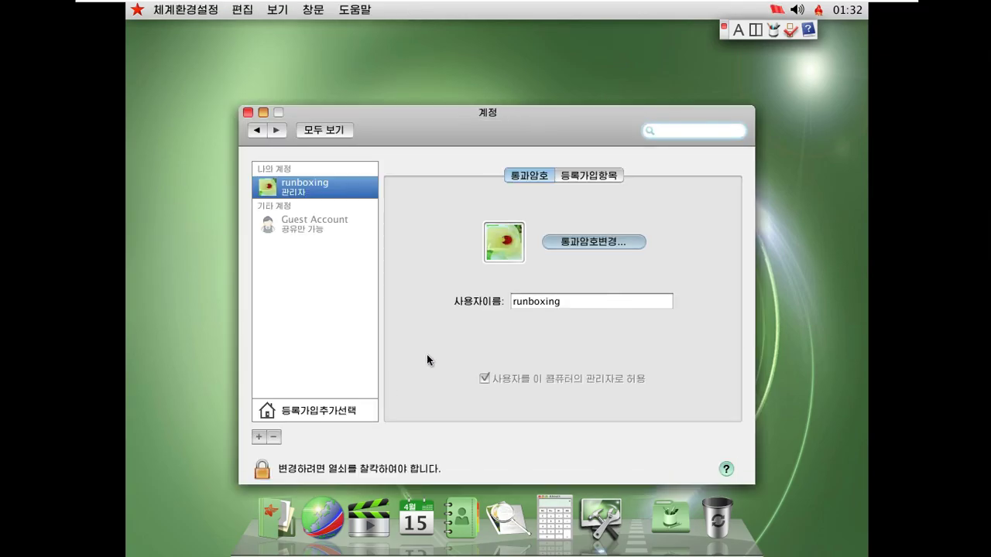
click(256, 130)
click(271, 424)
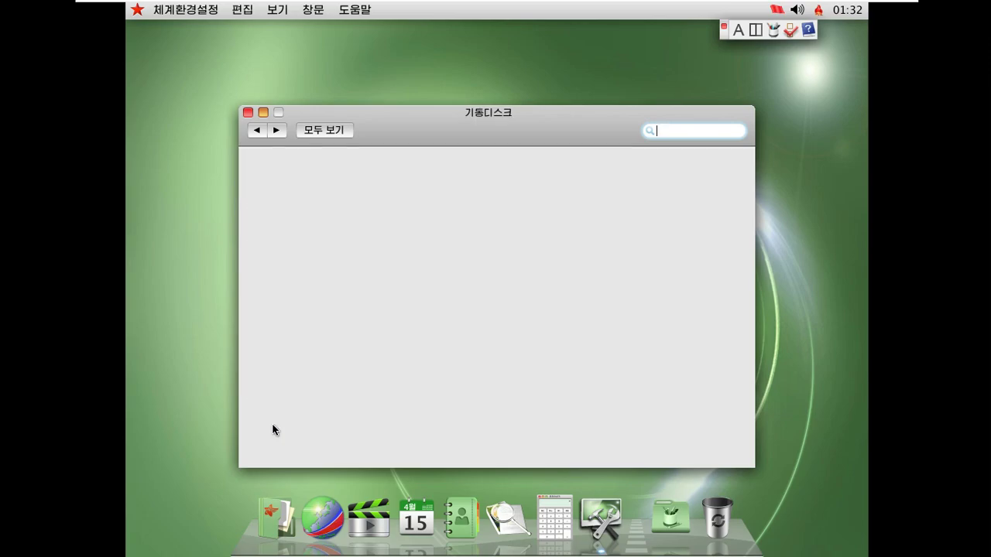
click(258, 131)
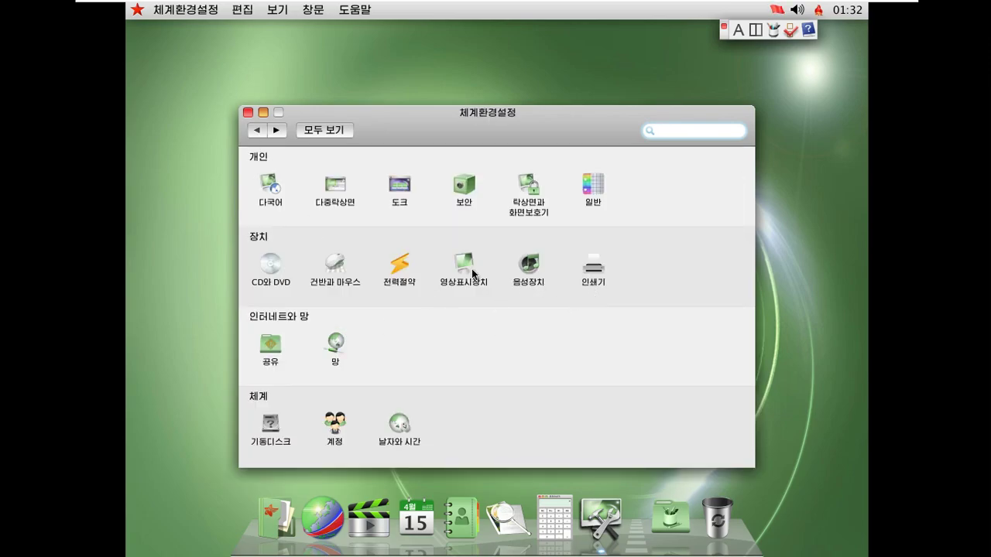
Set the display resolution to 1 366 x 768 in 영상표시장치
click(470, 271)
scroll(361, 303, down, 5)
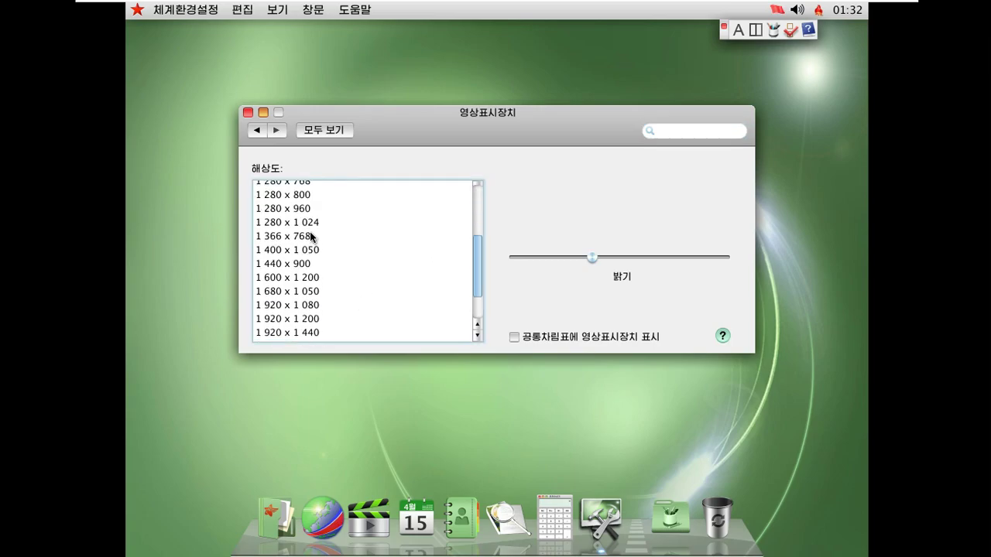
click(312, 236)
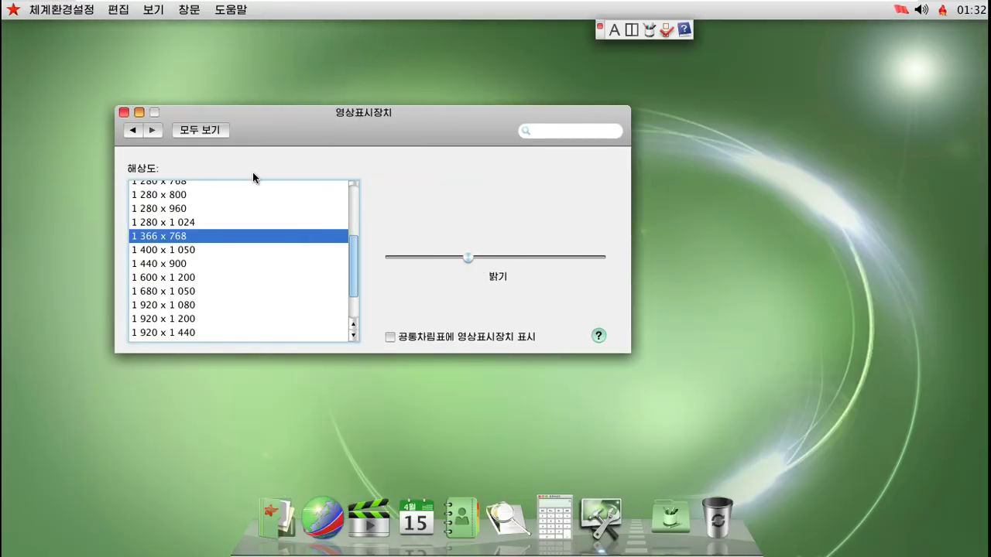
Show the VM's summary page, then leave and re-enter full screen
mouse_move(894, 7)
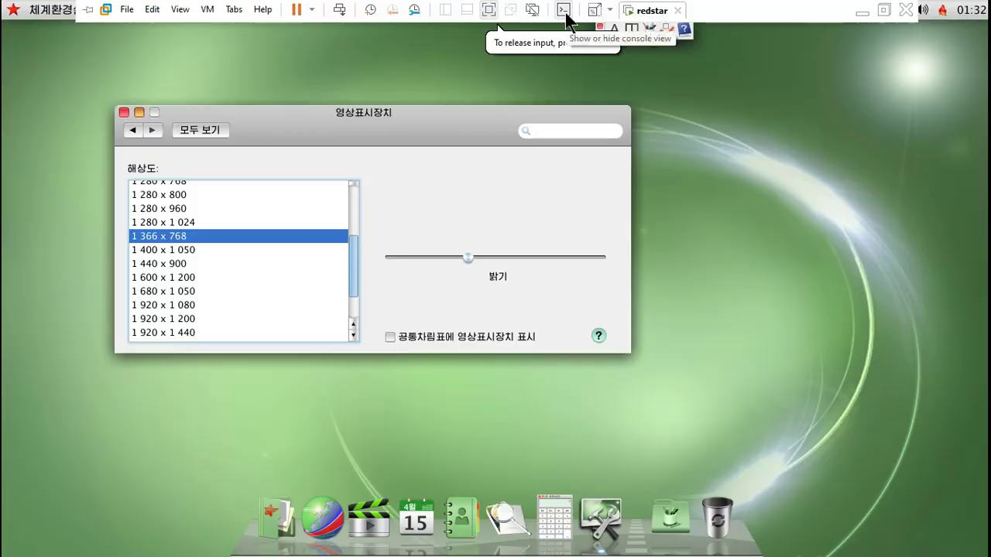
click(563, 10)
mouse_move(799, 23)
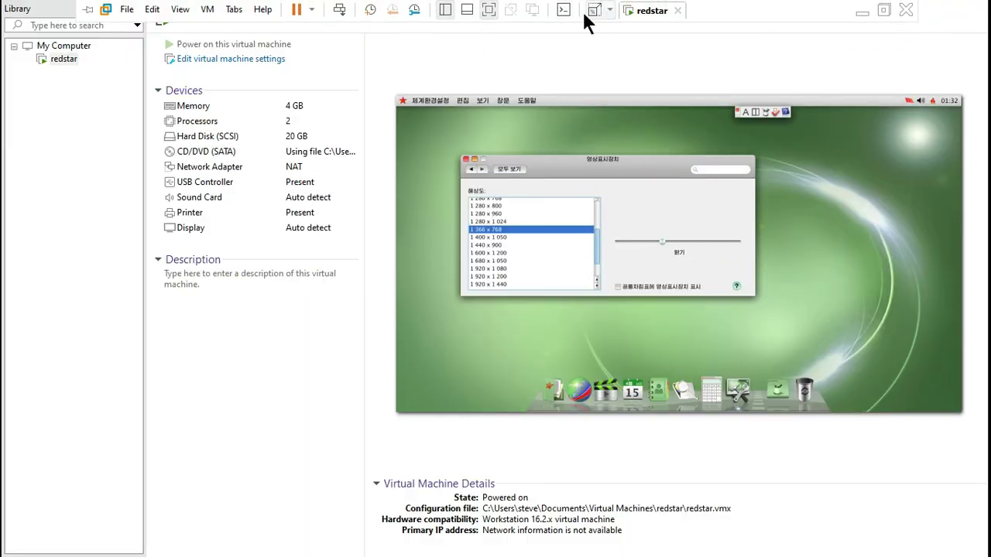
click(488, 10)
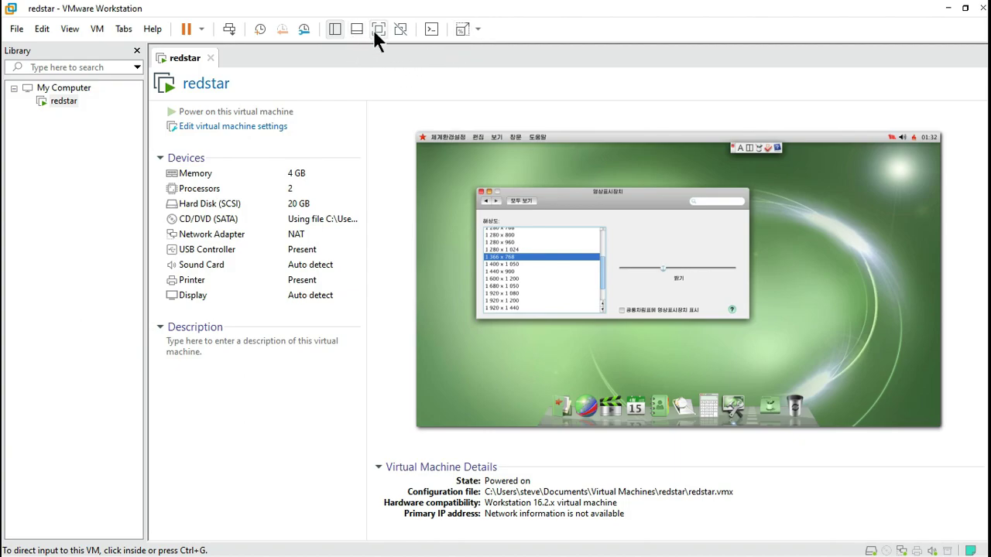
click(373, 29)
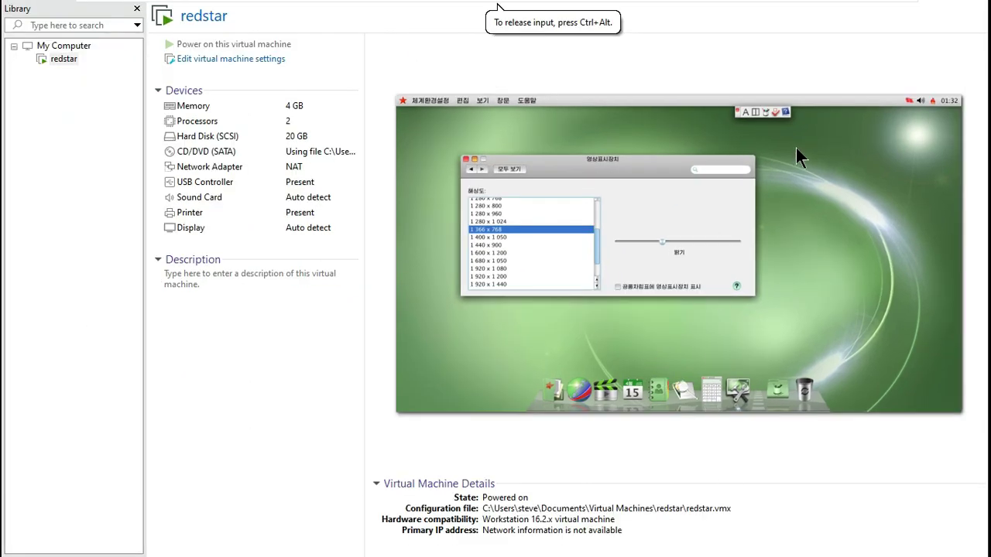
Set the guest display stretch mode to Keep Aspect Ratio Stretch
mouse_move(847, 5)
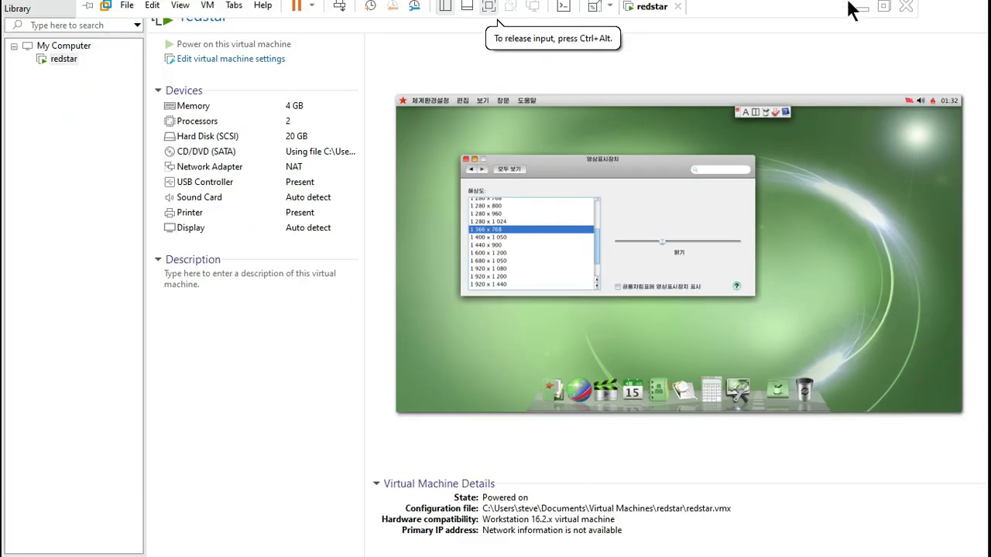
click(609, 9)
click(610, 28)
click(609, 9)
click(602, 28)
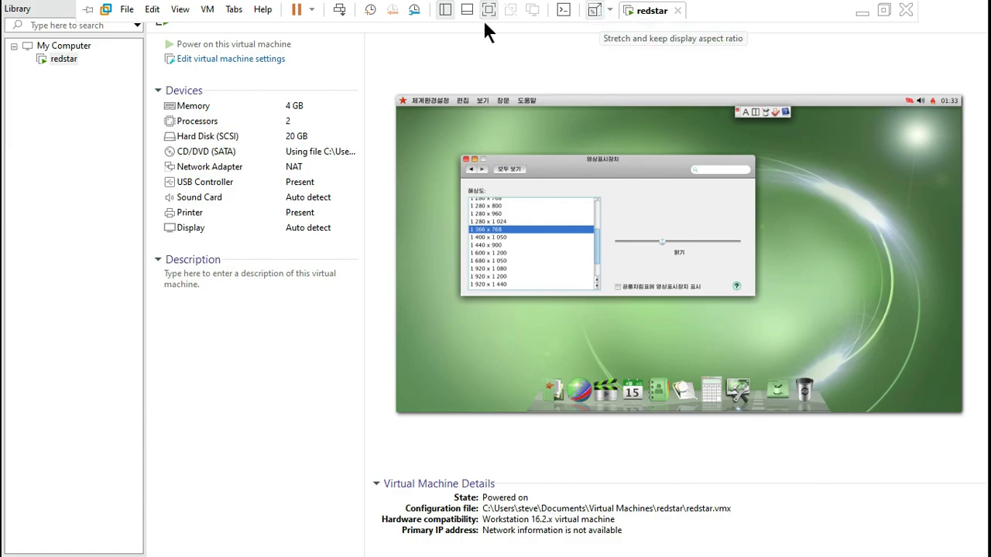
Show the thumbnail bar, hide the library, and return the VM to full screen
click(467, 10)
click(446, 11)
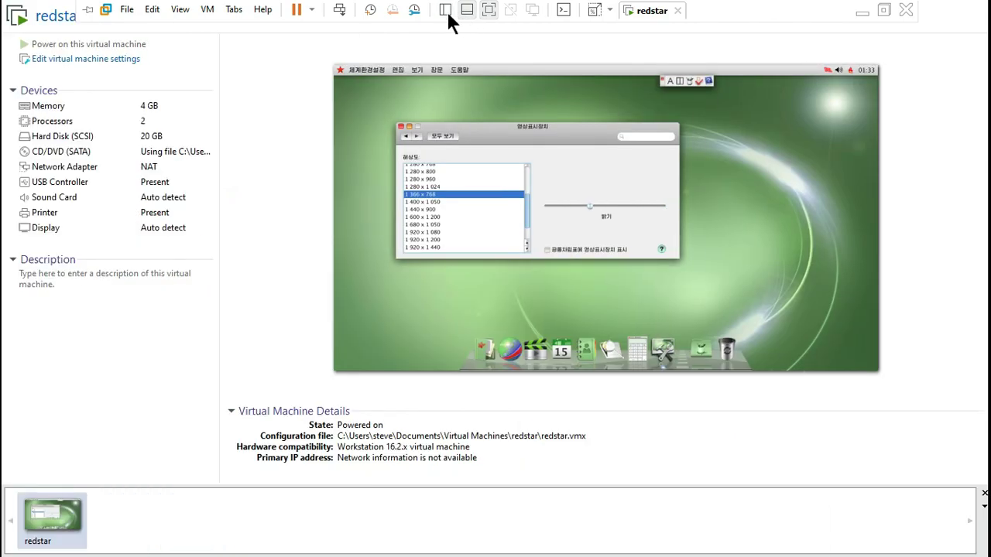
click(491, 10)
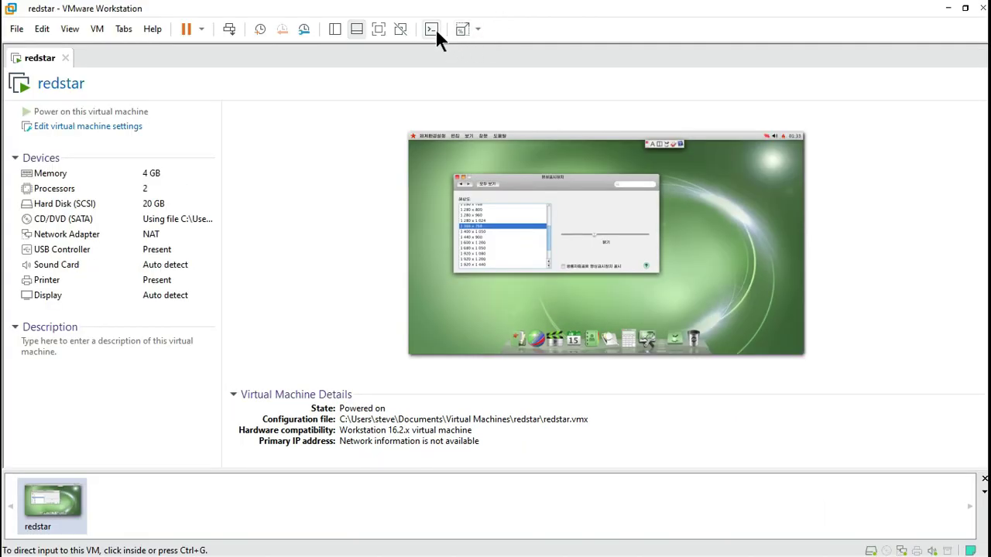
click(376, 31)
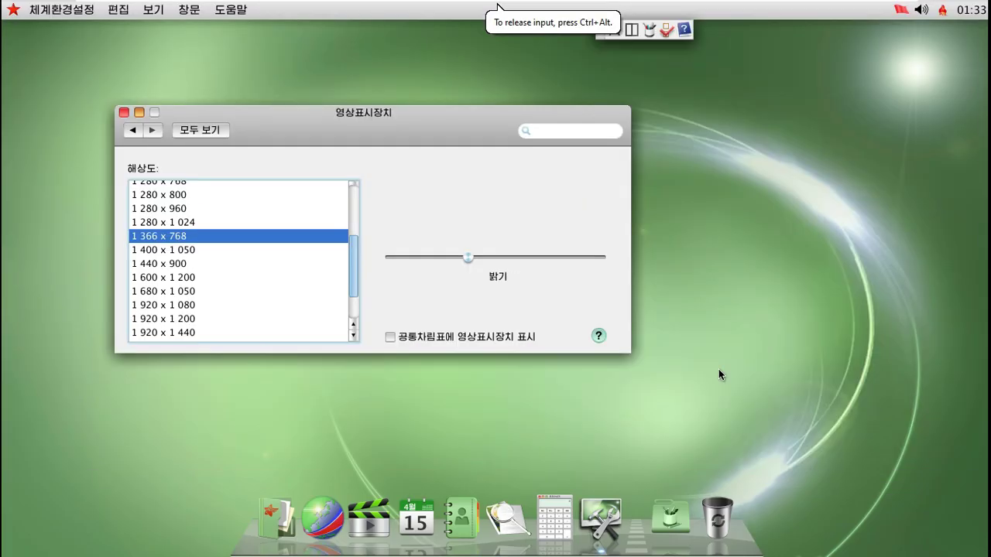
Browse the 건반과 마우스 keyboard, mouse and shortcut tabs unchanged, then go back
drag(457, 128, 535, 151)
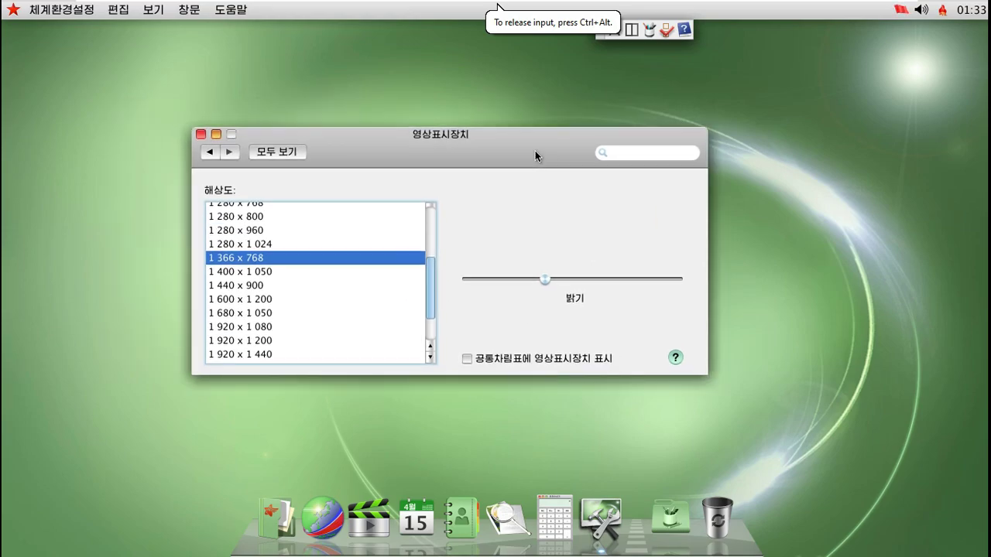
click(209, 151)
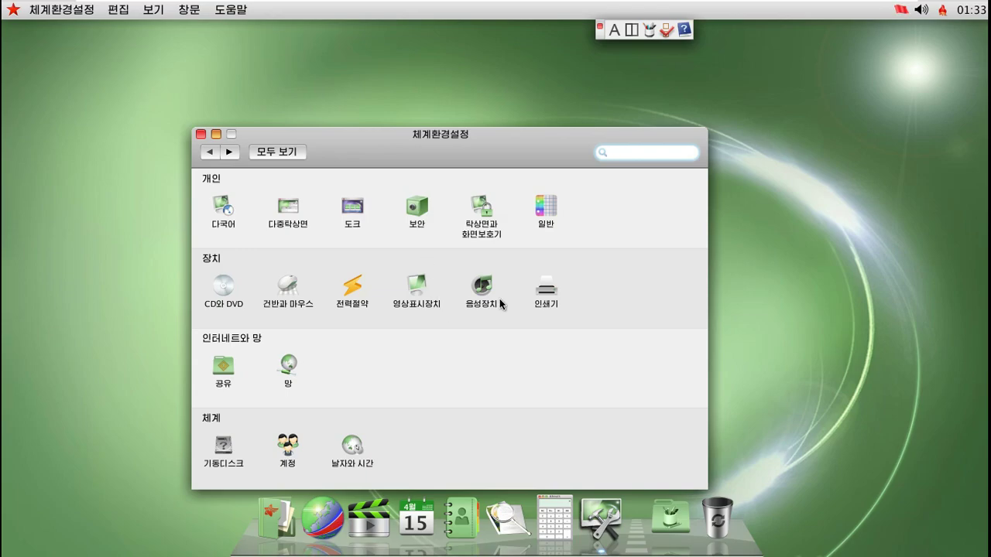
click(288, 288)
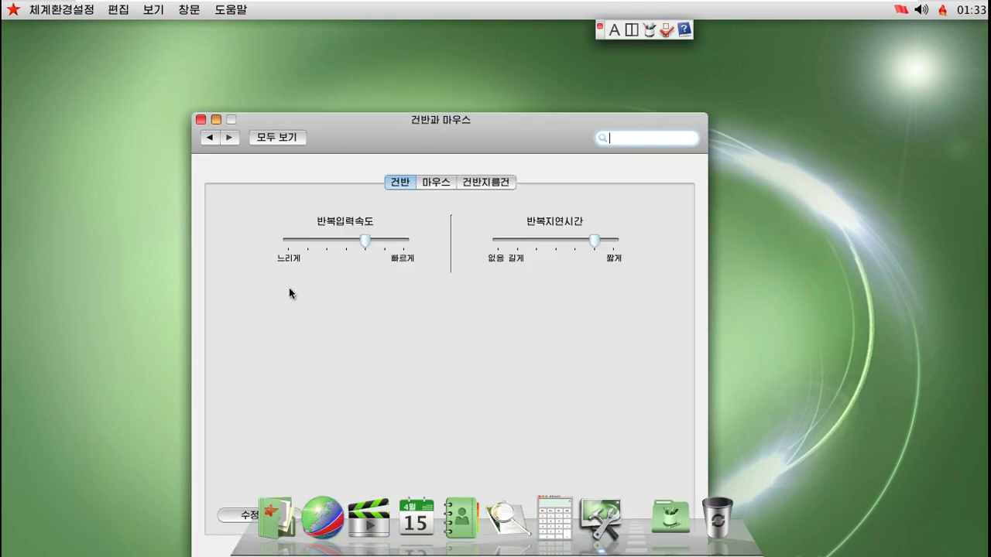
click(436, 183)
click(486, 183)
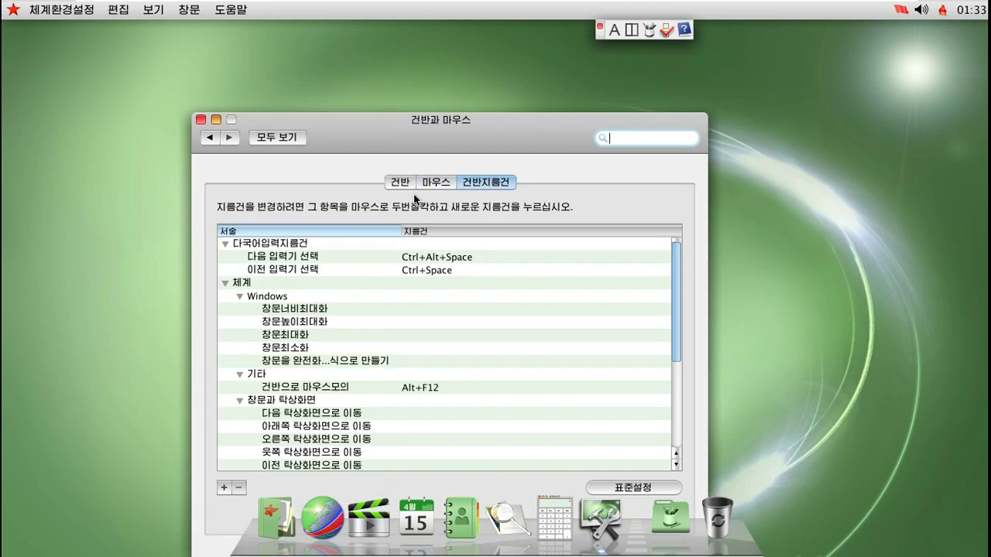
click(210, 139)
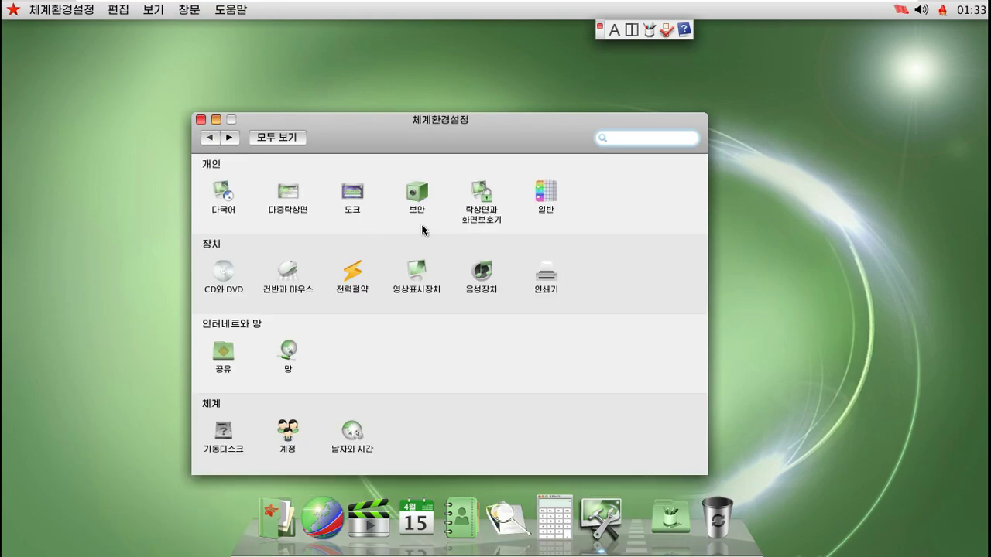
Set the desktop wallpaper to the 푸른 하늘 blue-sky picture
click(476, 199)
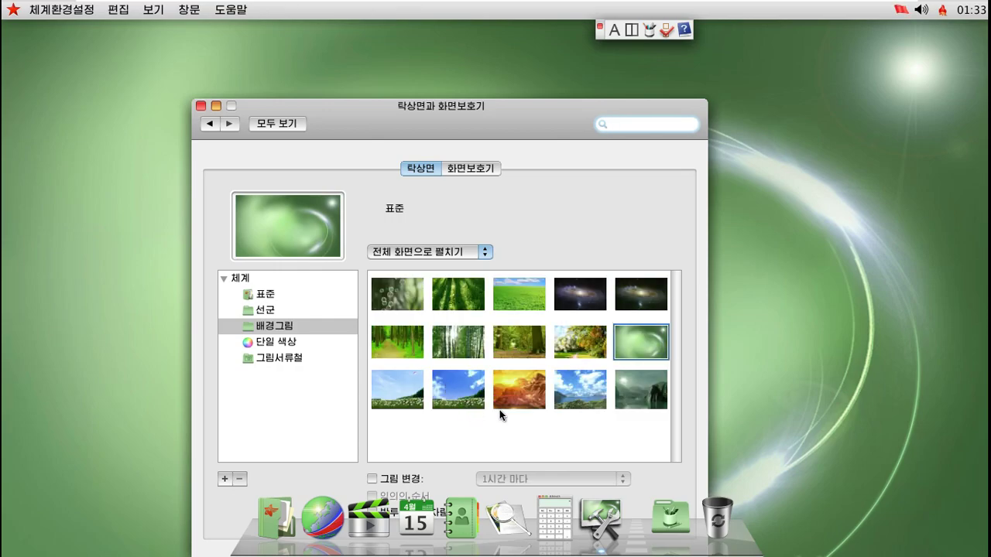
click(580, 389)
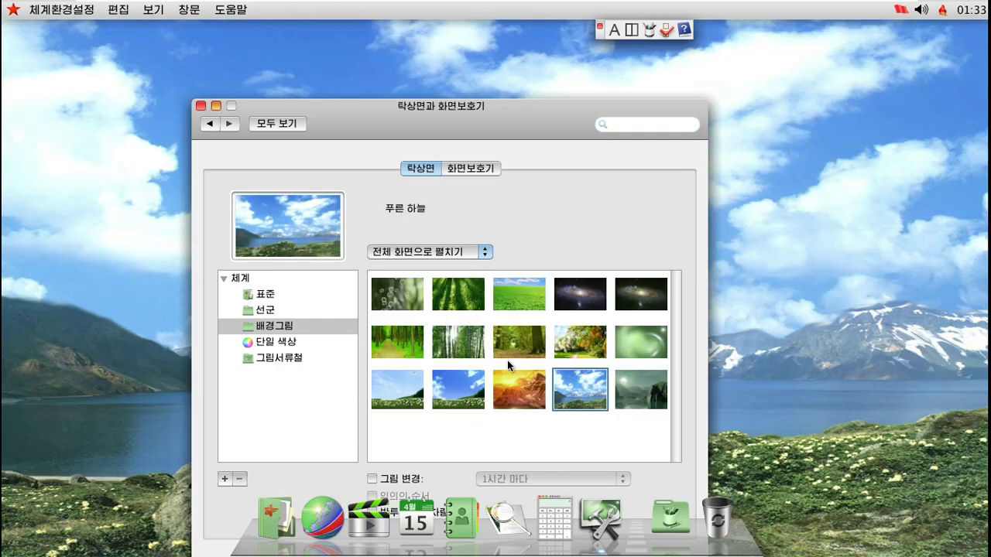
drag(515, 122, 571, 85)
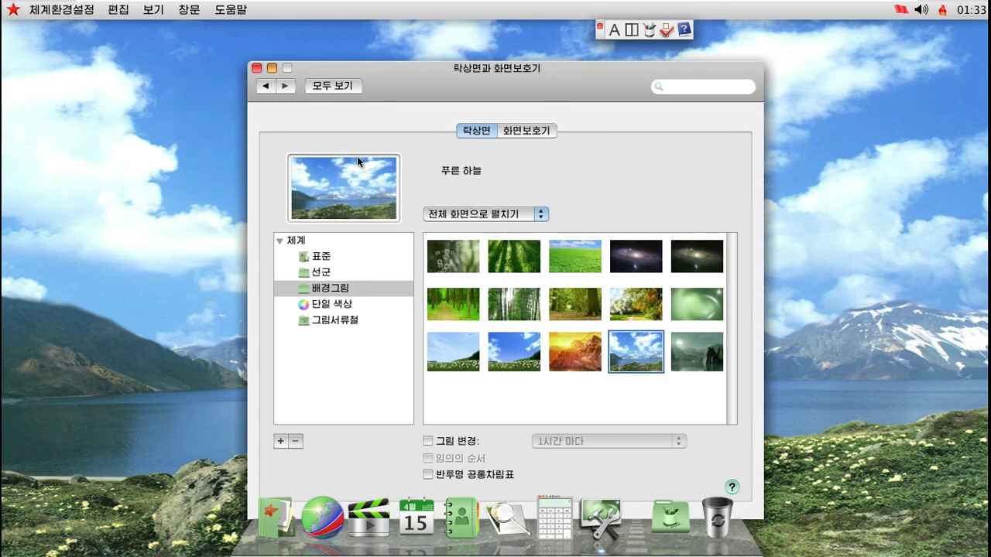
Glance at the 도크 settings, then open 다국어 and its first-day-of-week choices
click(267, 88)
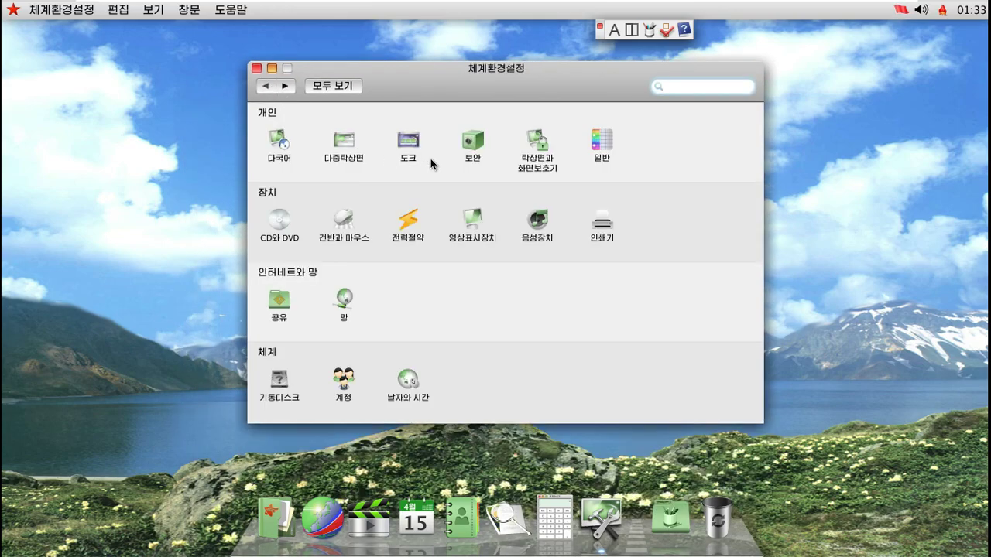
click(411, 141)
click(267, 89)
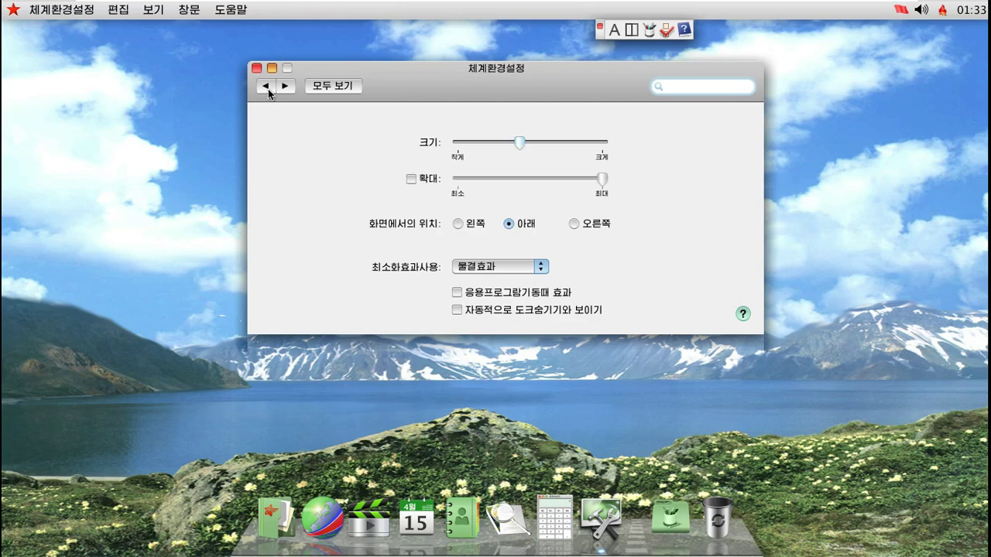
click(285, 144)
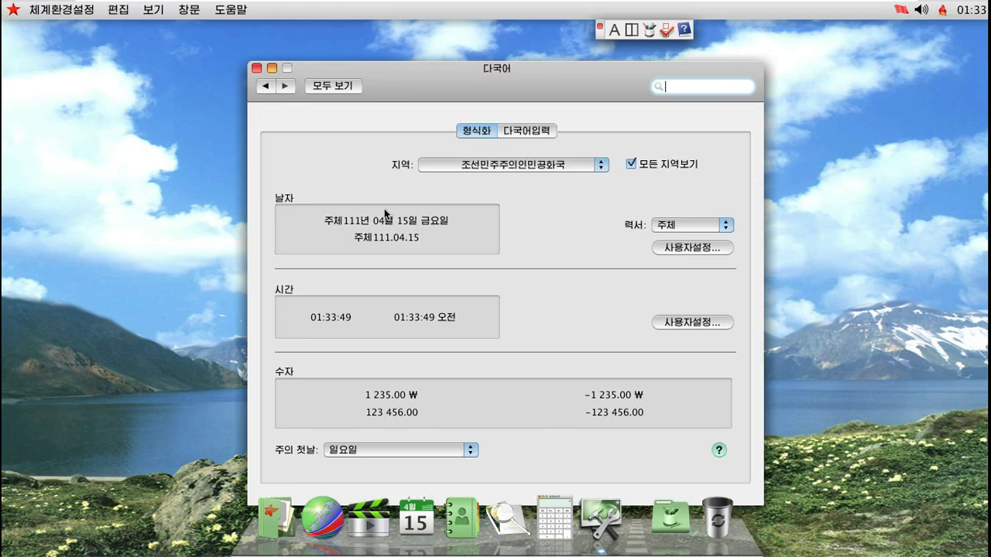
click(470, 452)
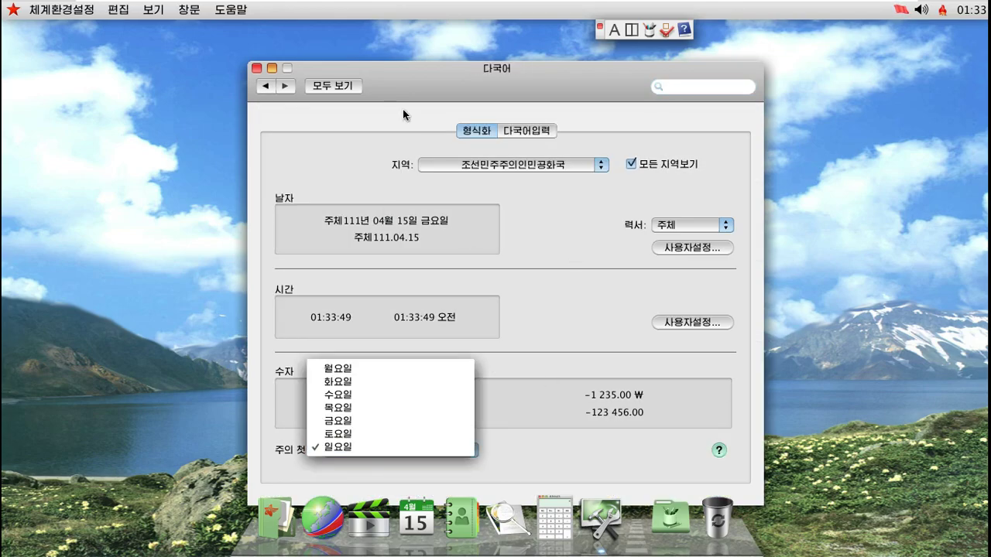
Look through the 다중탁상면, 도크 and 보안 panes one by one, then quit System Preferences
click(273, 84)
click(344, 139)
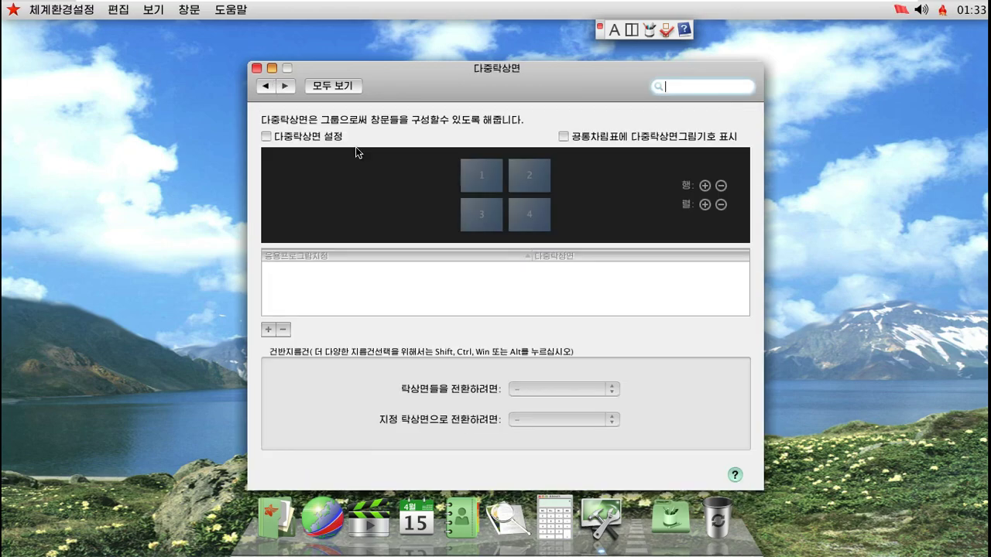
click(265, 86)
click(400, 147)
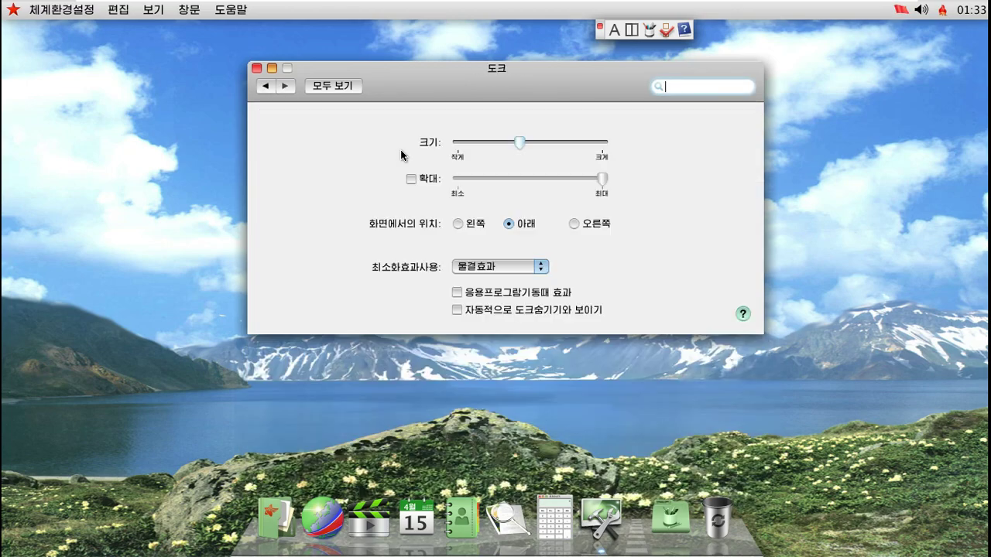
click(265, 85)
click(462, 145)
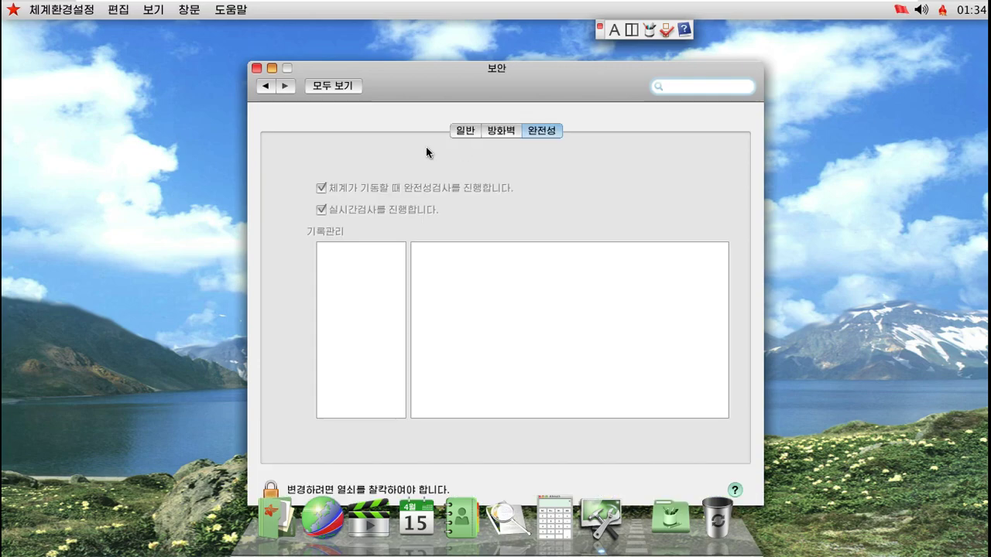
click(264, 85)
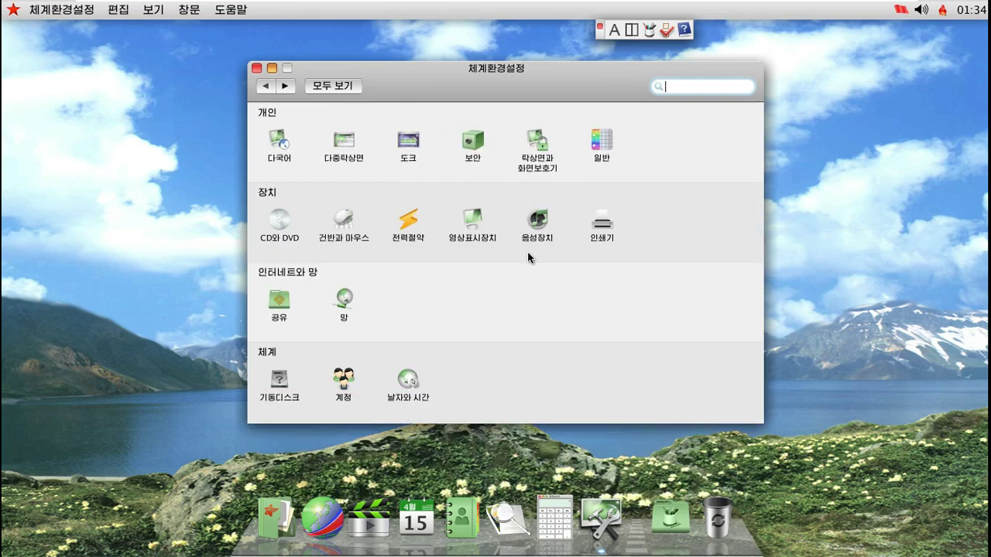
click(256, 68)
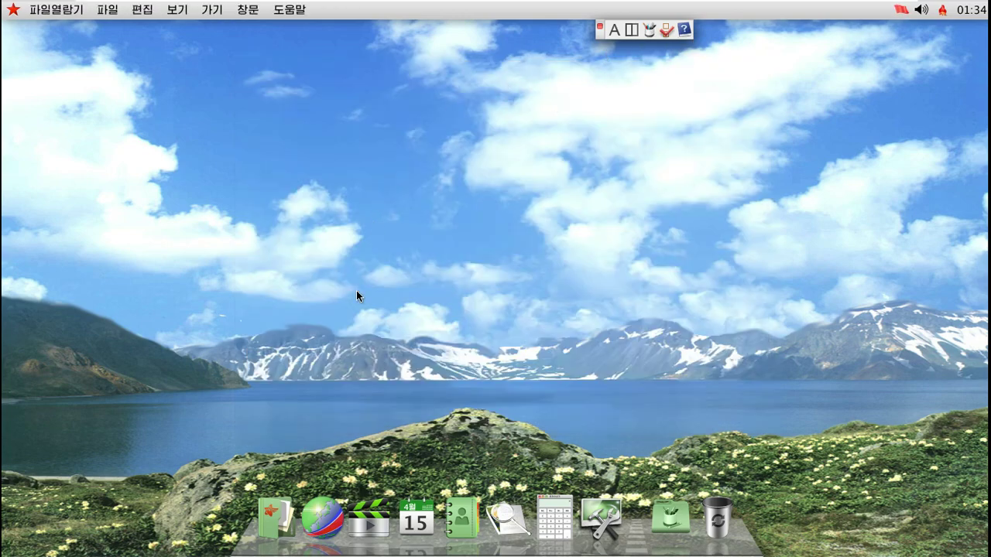
Launch Naenara Browser, answer the default-browser prompt, and close the first error tab
click(324, 519)
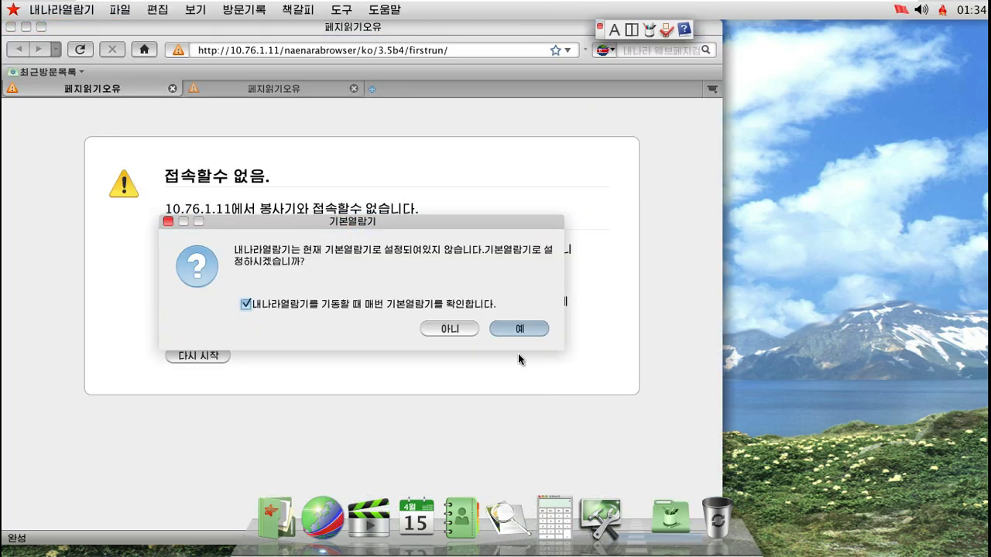
click(168, 221)
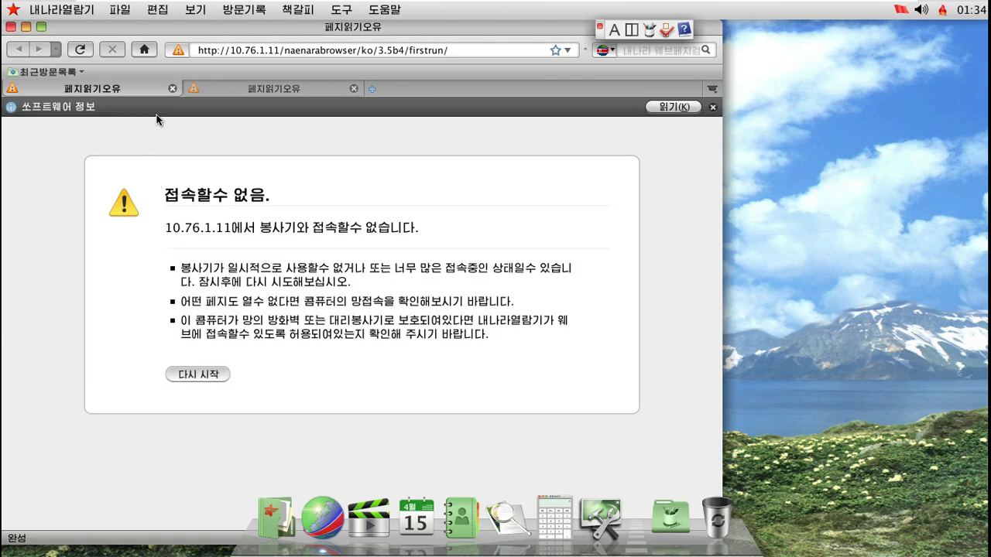
click(172, 89)
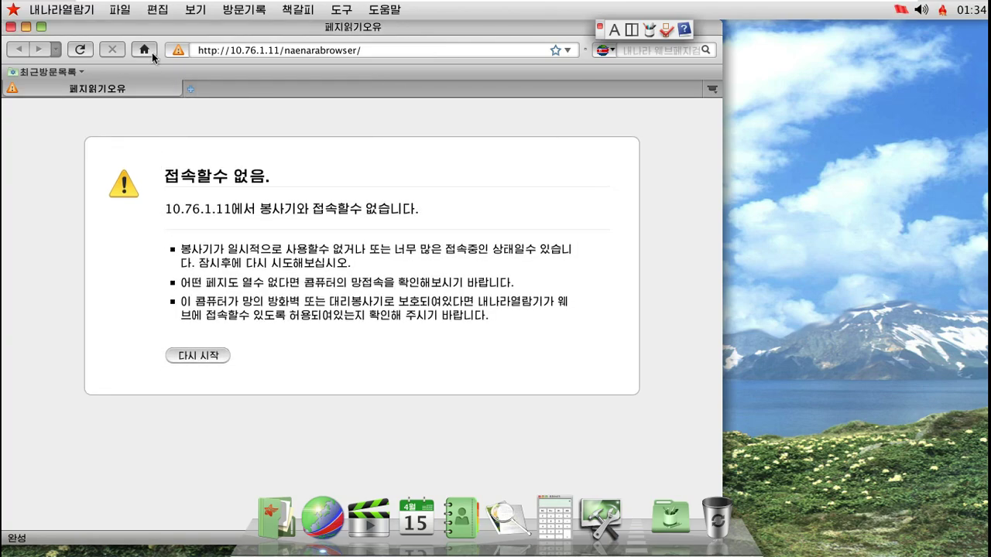
Replace the address with google.com and load it, getting a server-not-found page
click(269, 52)
key(ctrl+a)
text(g)
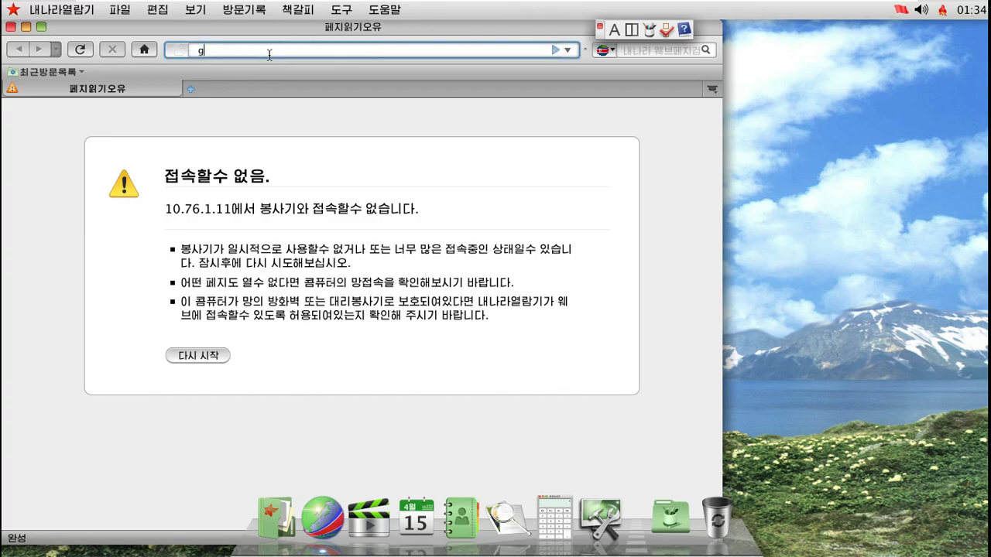
text(oogle.com)
key(Return)
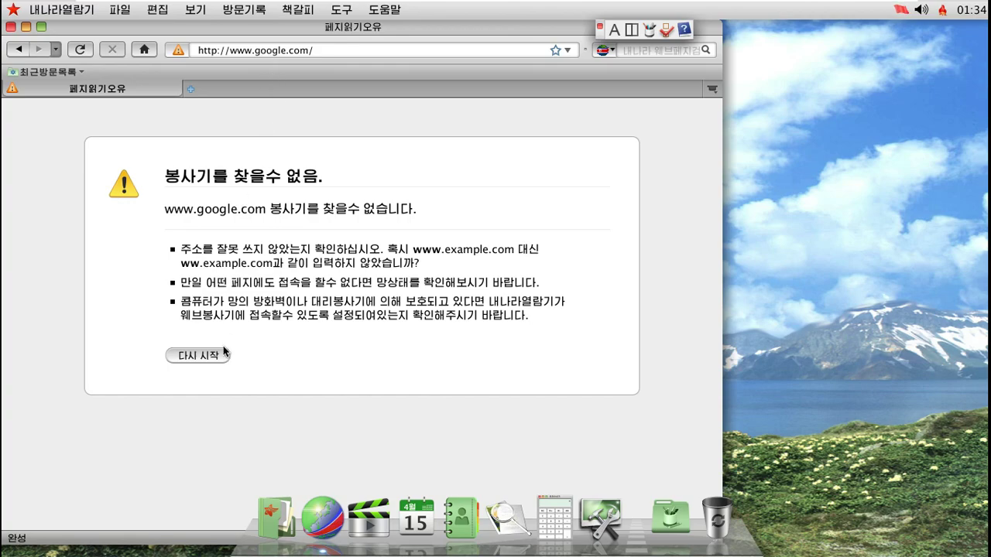
click(943, 12)
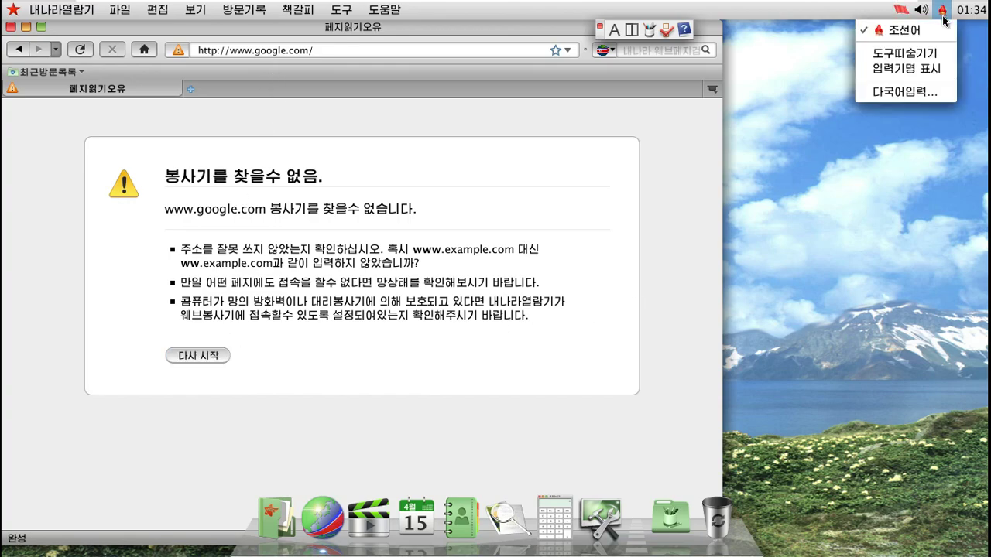
Run a 검사 virus scan from the antivirus tray menu, close it, and check the clock menu
click(900, 13)
click(901, 14)
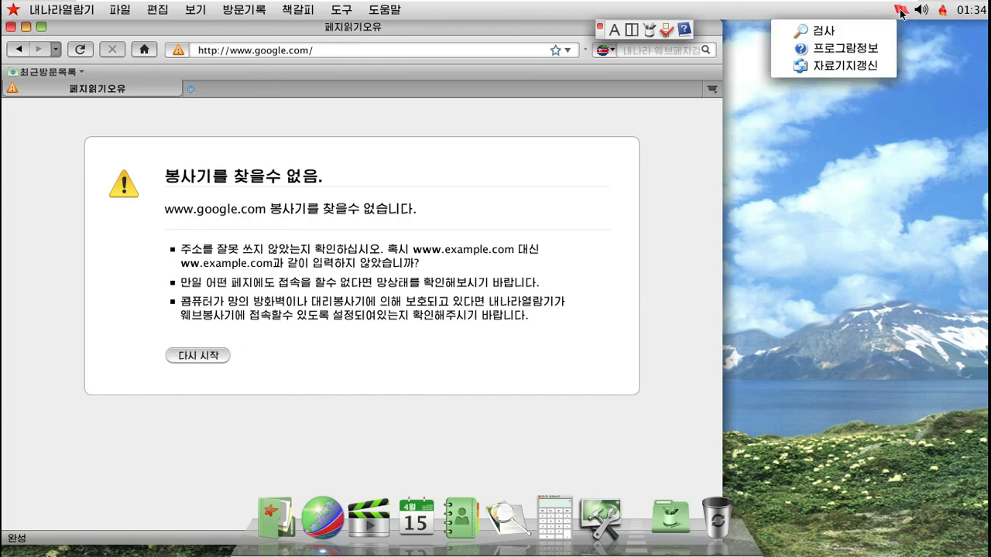
click(852, 31)
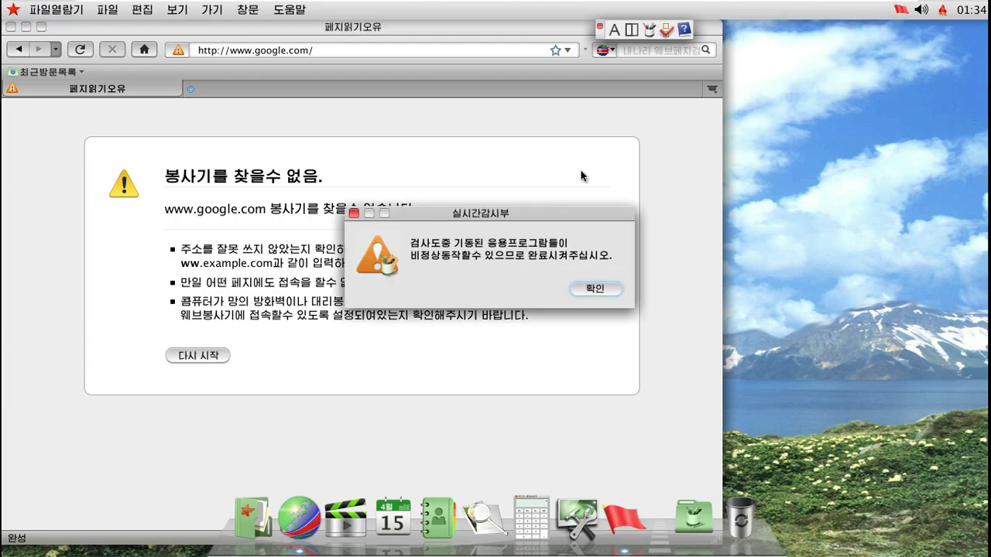
click(595, 289)
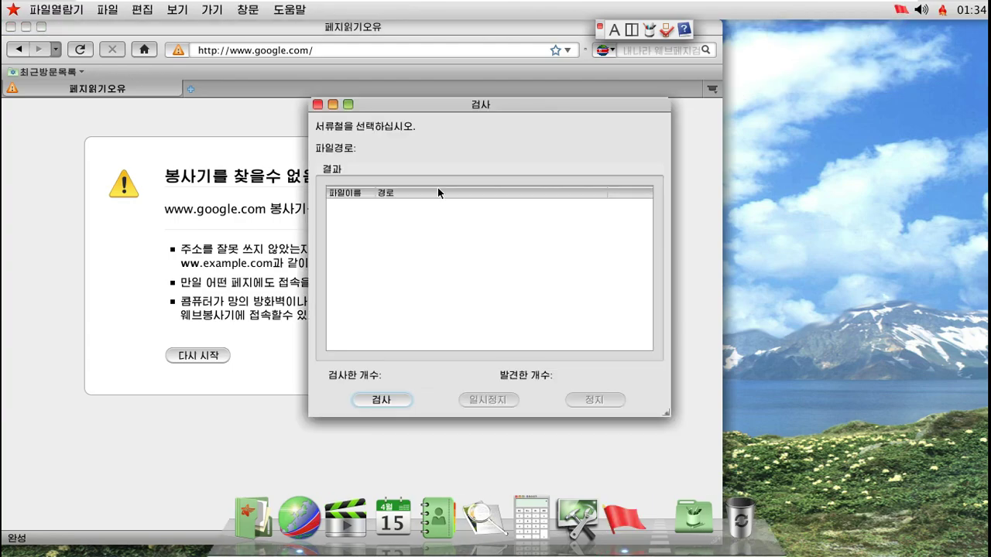
click(318, 104)
click(969, 10)
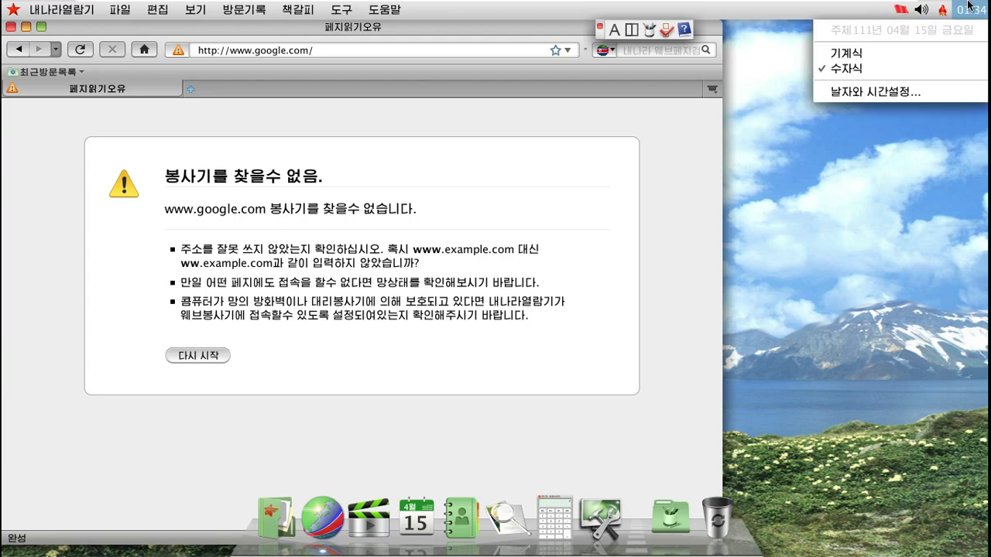
click(611, 194)
Switch input to Korean (가), keep the 국규건반 layout in its preferences, and close the browser
click(613, 29)
click(664, 31)
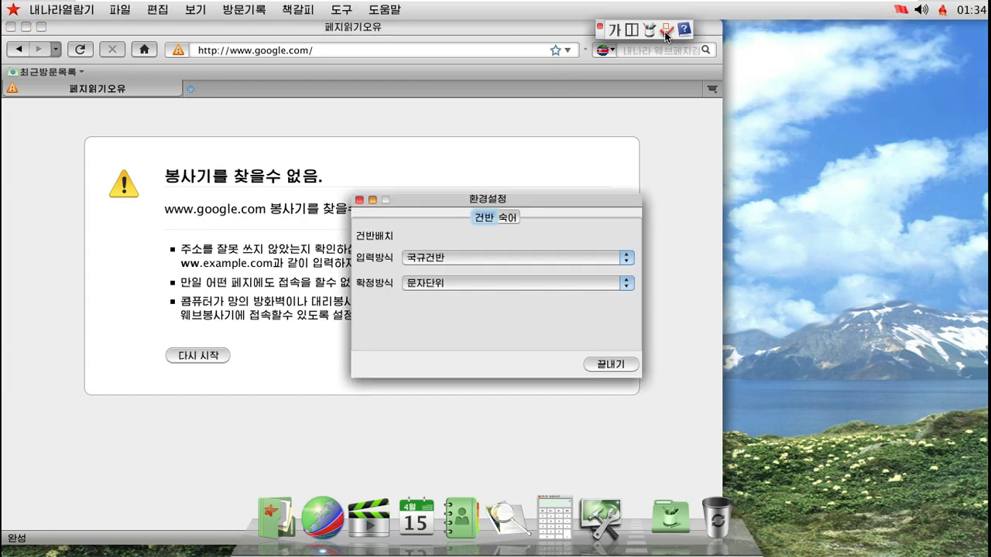
click(555, 258)
click(555, 258)
click(549, 279)
click(610, 365)
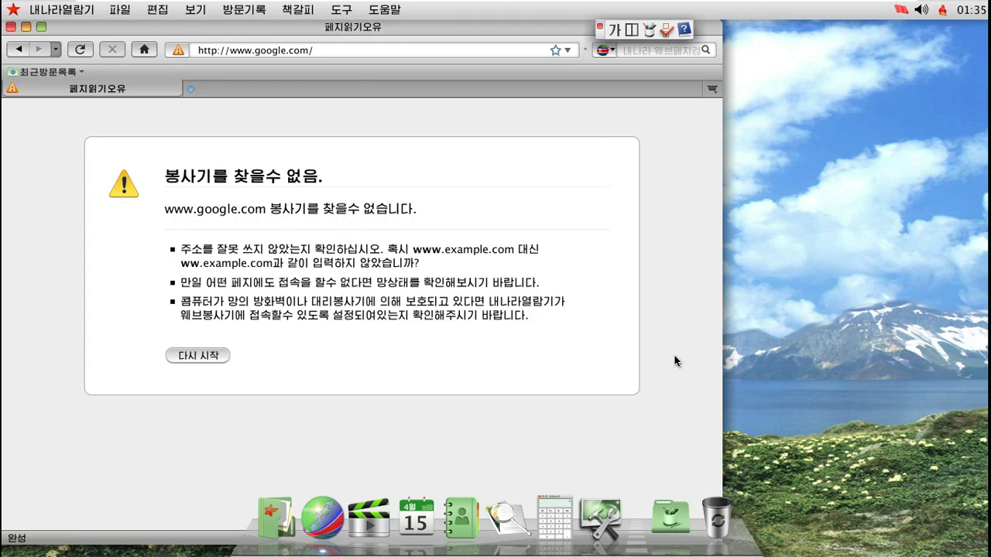
click(10, 27)
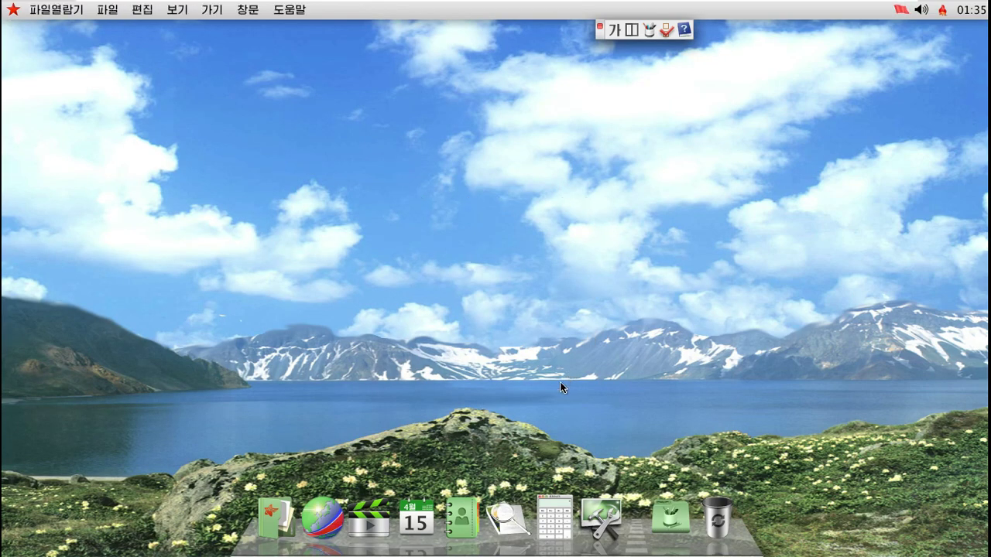
Launch the PDF and image viewer, then peek at the desktop menu and the installed applications panel
click(510, 514)
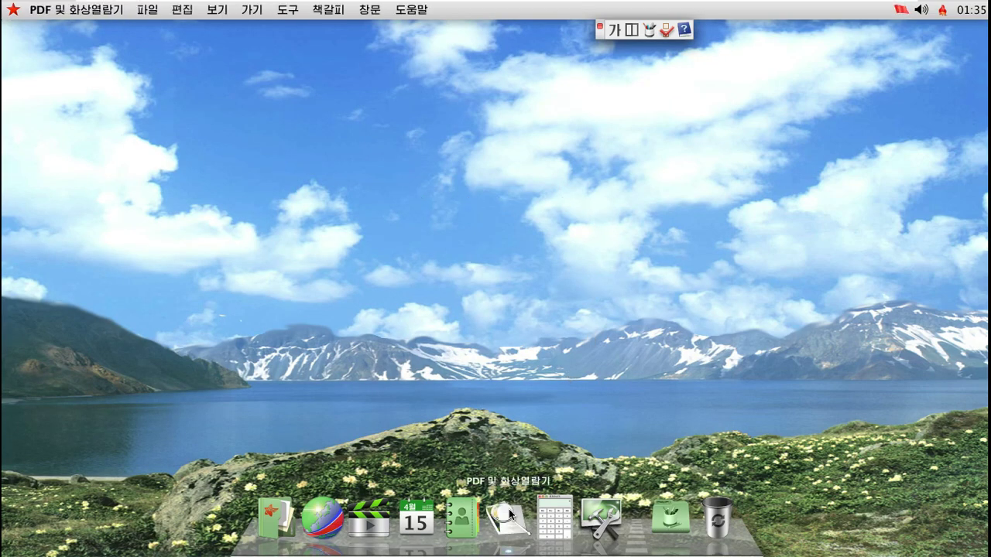
right_click(605, 191)
mouse_move(654, 263)
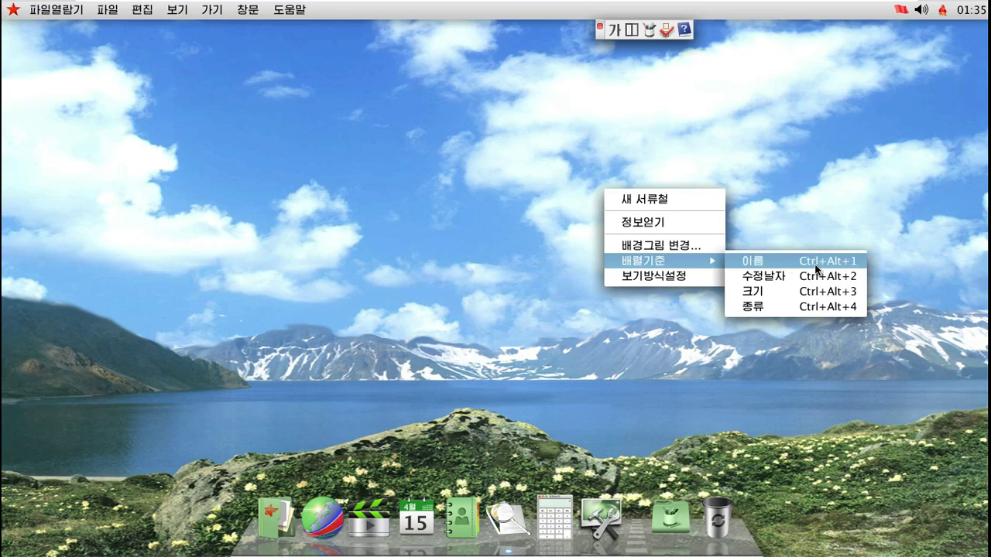
click(508, 258)
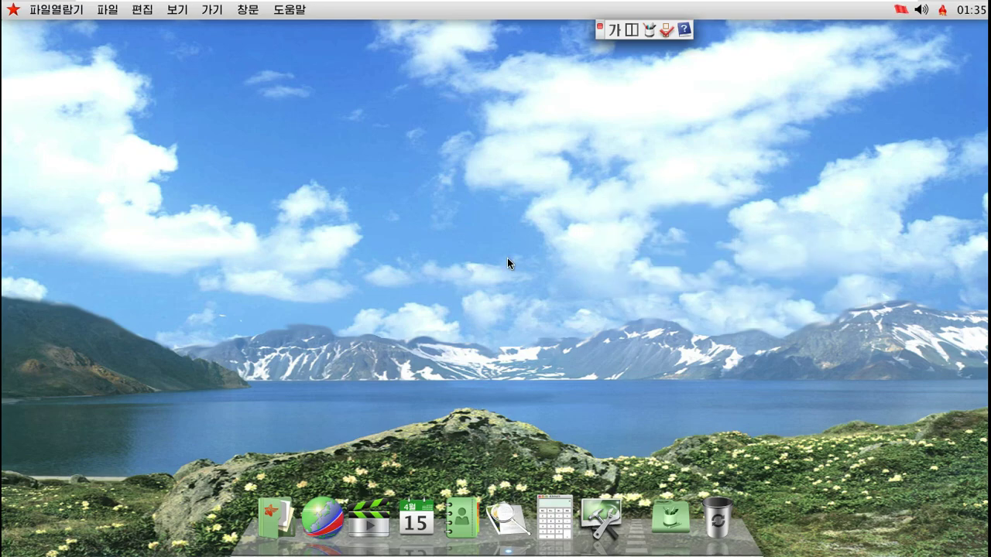
click(662, 509)
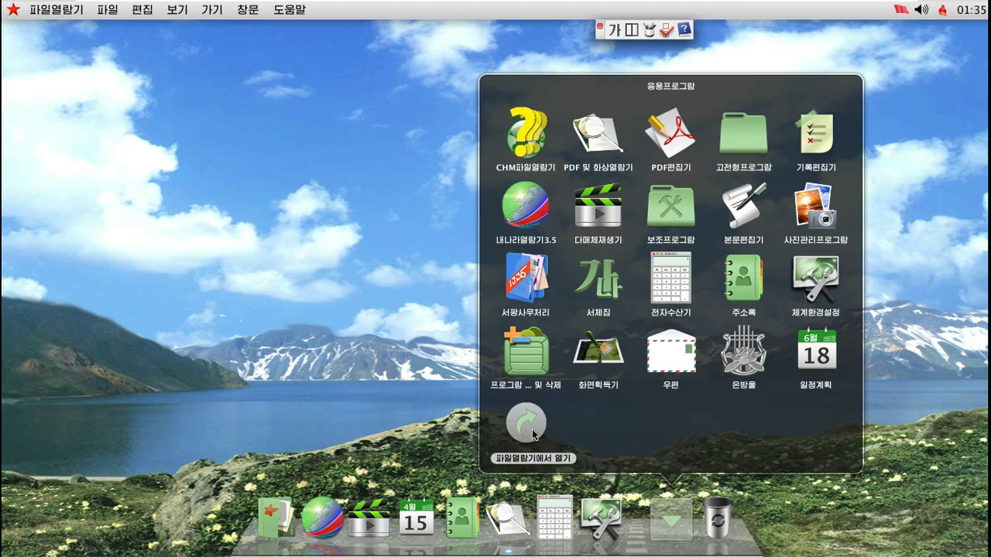
click(352, 127)
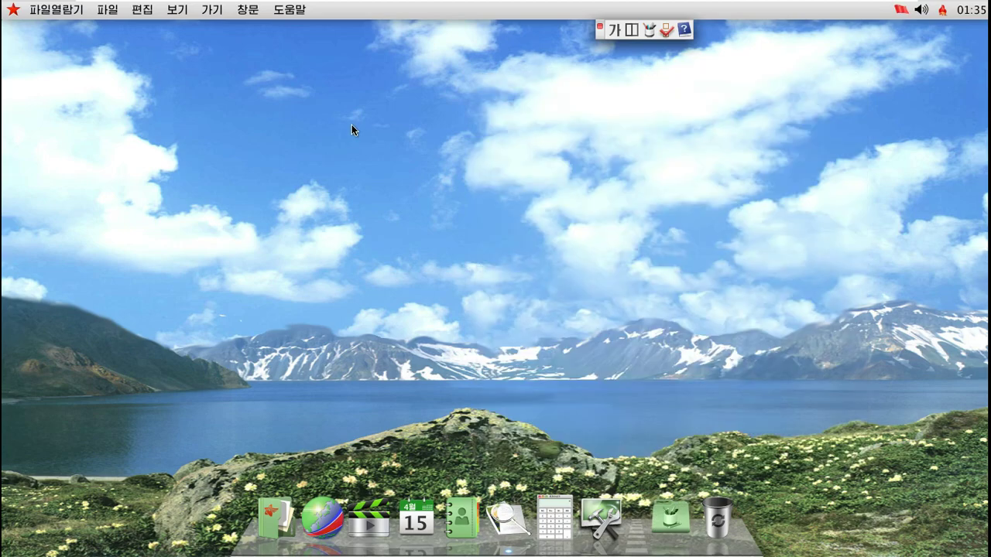
Open and close the Force Quit window, then choose 재기동… from the red-star system menu
click(13, 9)
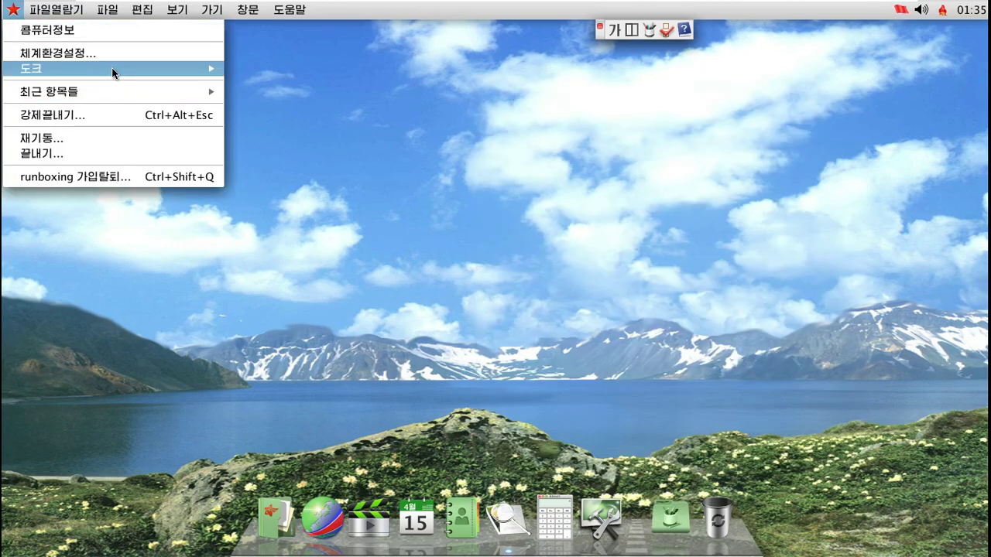
mouse_move(112, 68)
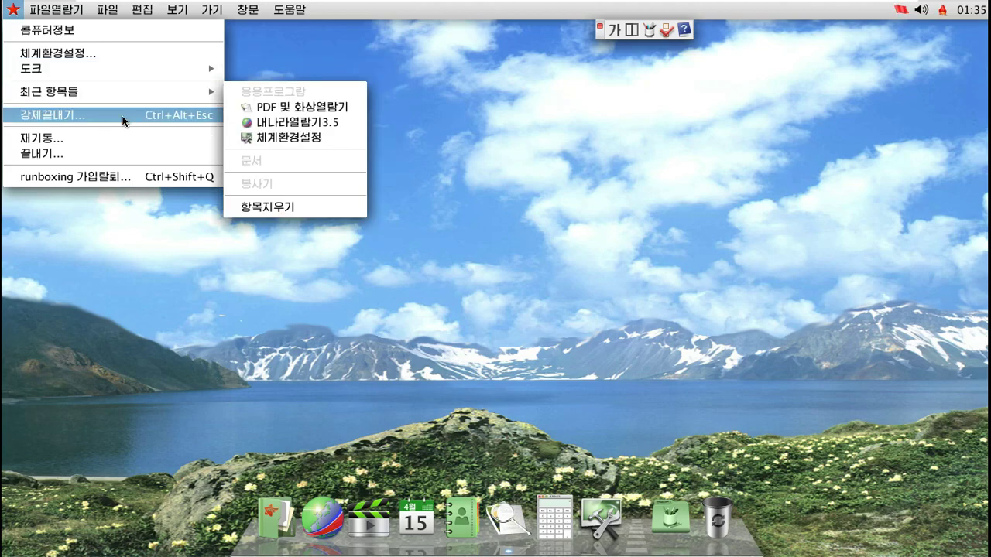
click(123, 120)
click(371, 166)
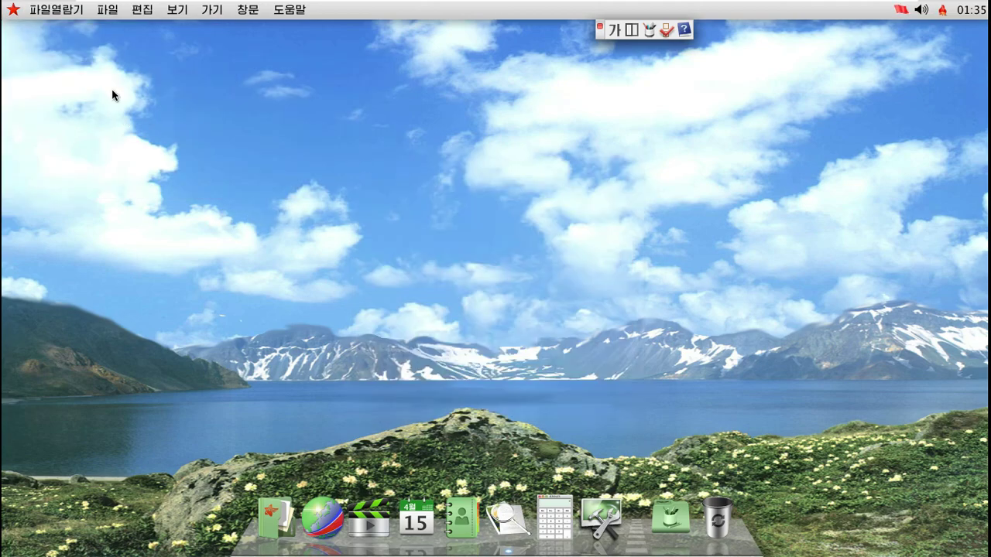
click(13, 10)
click(68, 138)
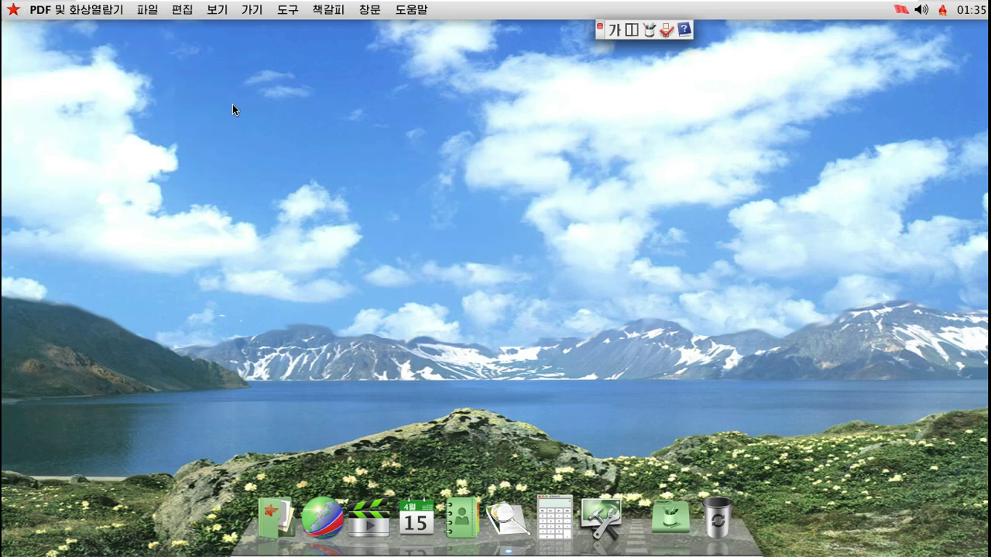
Create the desktop folder 새 서류철 2 and move it to the trash
right_click(332, 174)
right_click(342, 184)
click(439, 195)
drag(452, 194, 344, 301)
key(Delete)
Show the desktop's 정보얻기 information window, move it toward the centre, and close it
right_click(348, 174)
click(378, 207)
drag(182, 33, 419, 83)
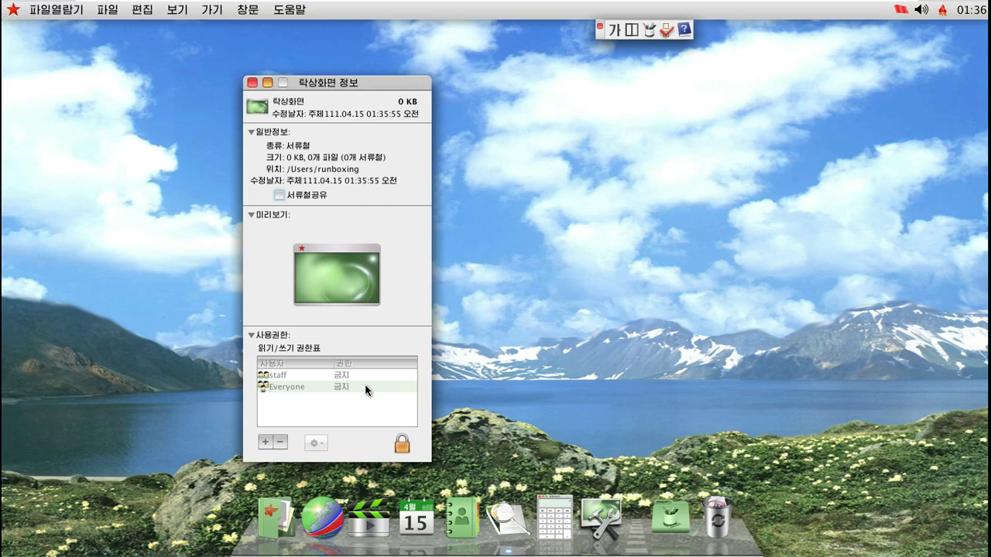
click(252, 82)
right_click(252, 82)
View the desktop background and 화면보호기 screensaver settings, return to all preferences, then close the window
click(304, 144)
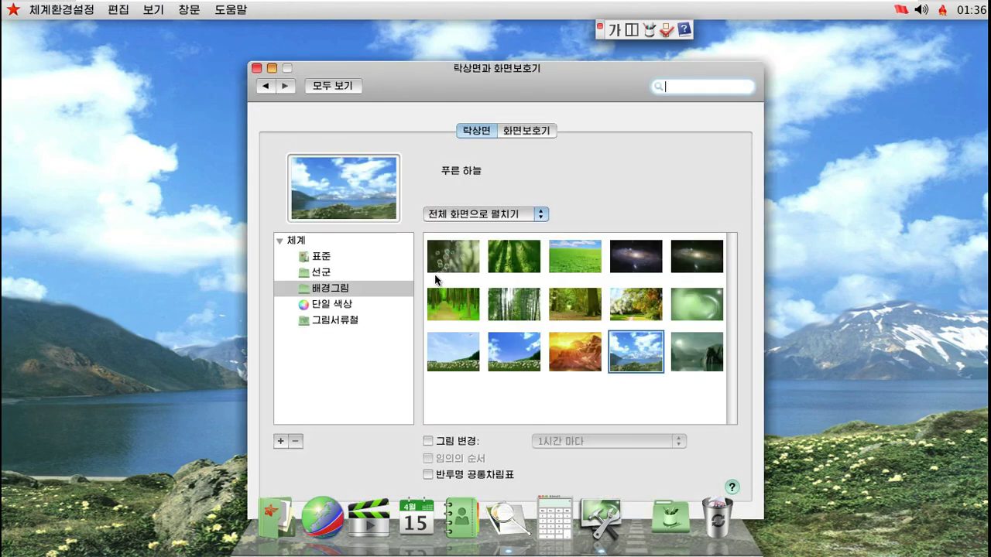
click(513, 134)
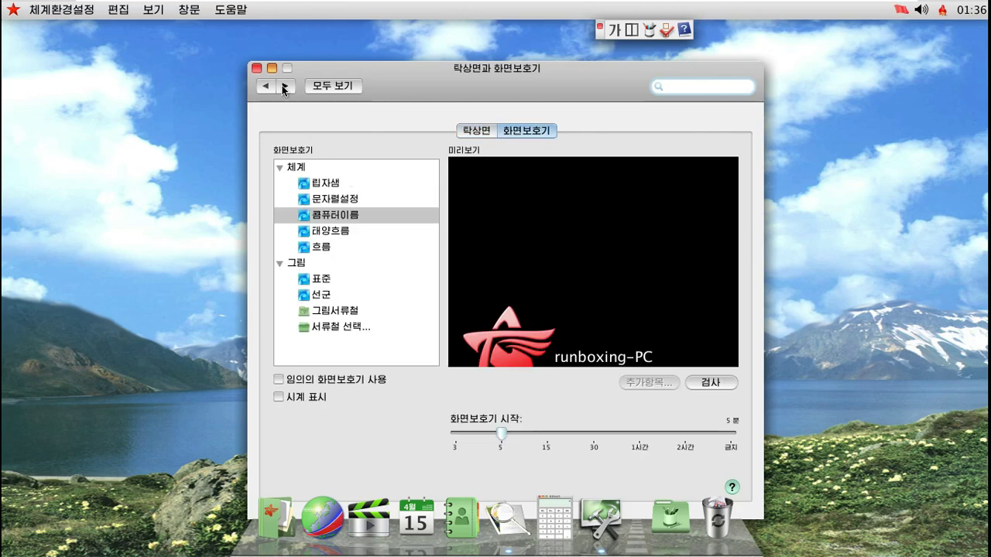
click(313, 88)
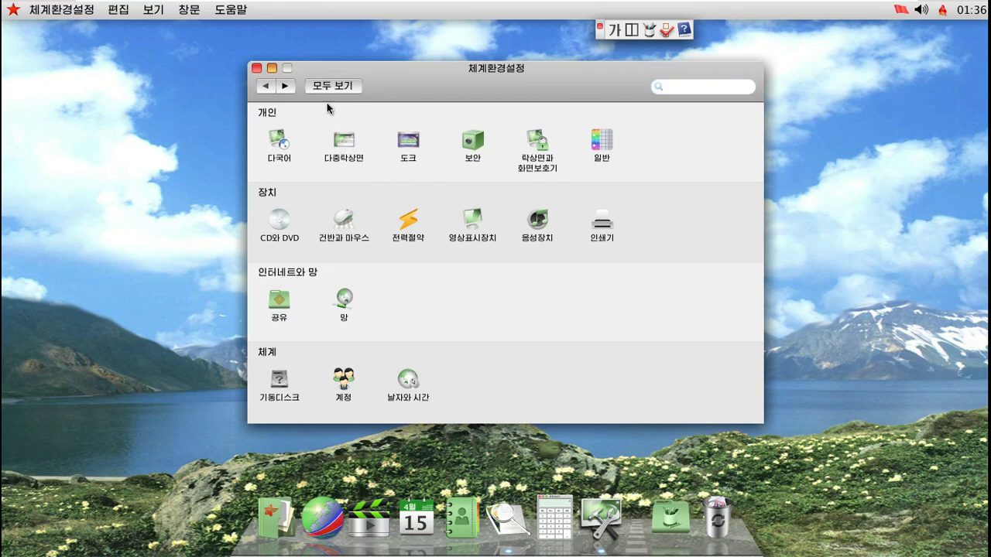
click(257, 68)
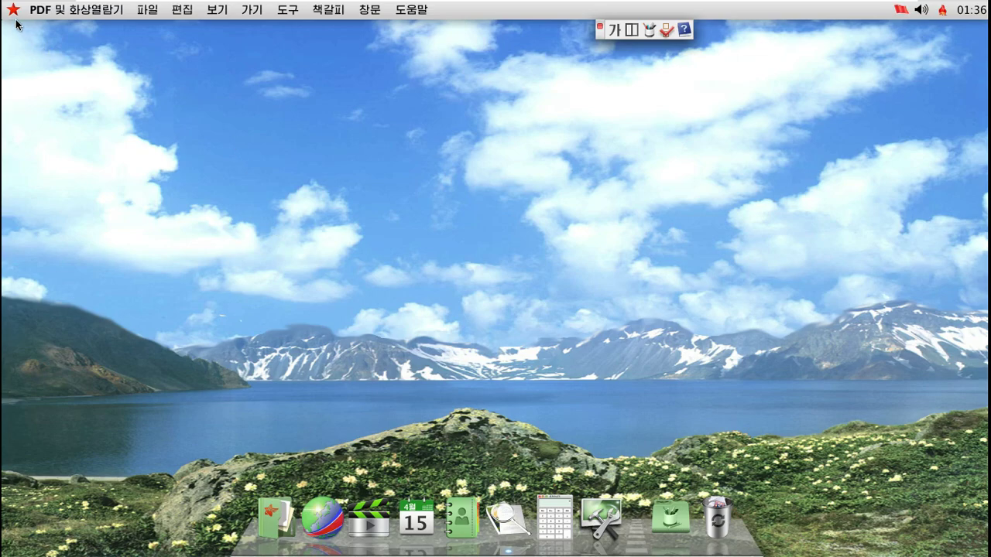
From the dock's Applications list, open the 보조프로그램 folder and launch 동태감시기
right_click(596, 117)
click(569, 313)
click(663, 513)
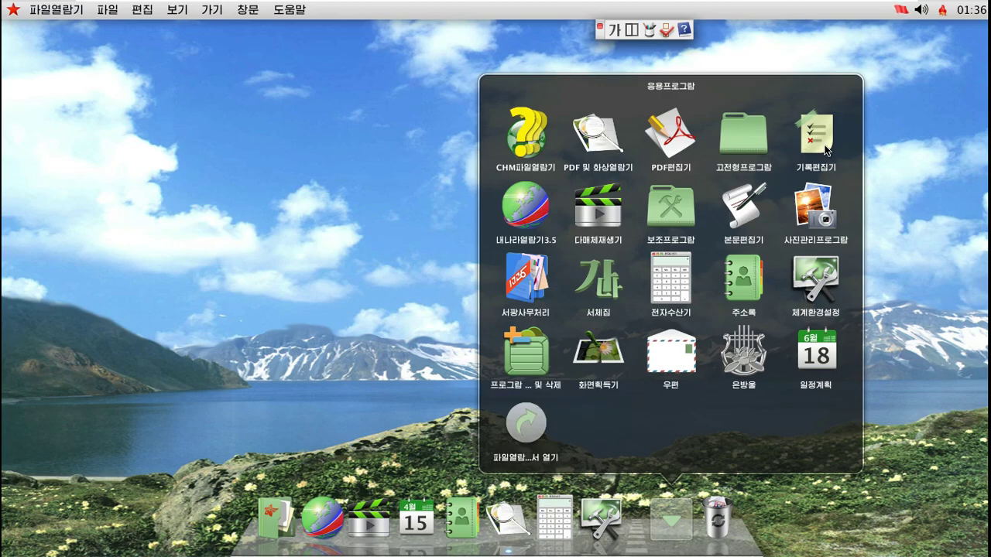
click(675, 206)
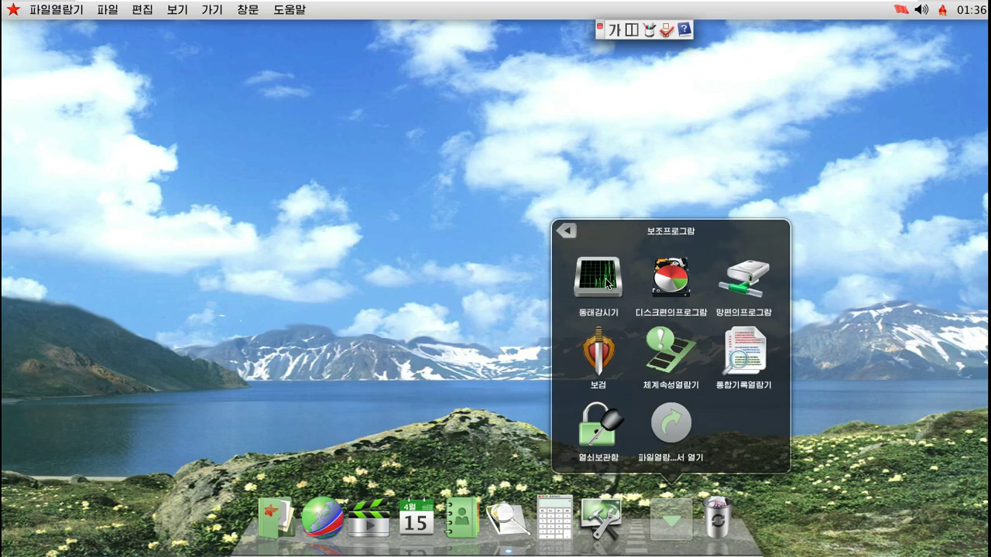
click(608, 284)
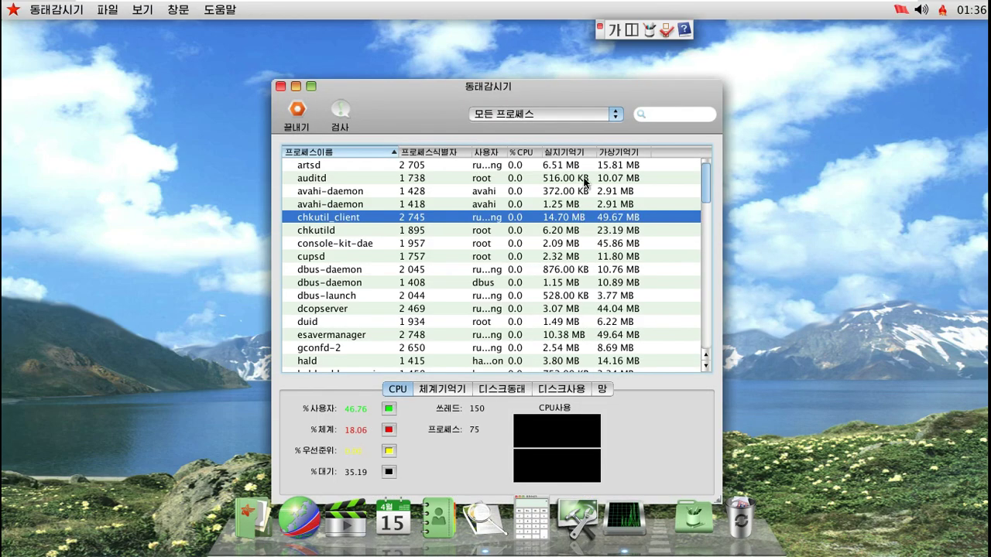
Minimize, restore and zoom the 동태감시기 window, then open and close the floating CPU graph
click(295, 86)
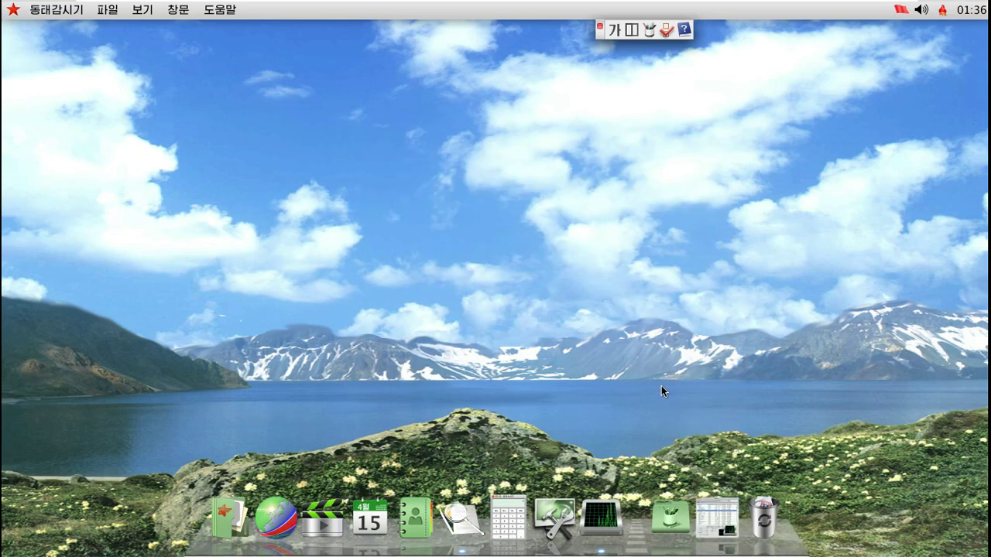
click(614, 501)
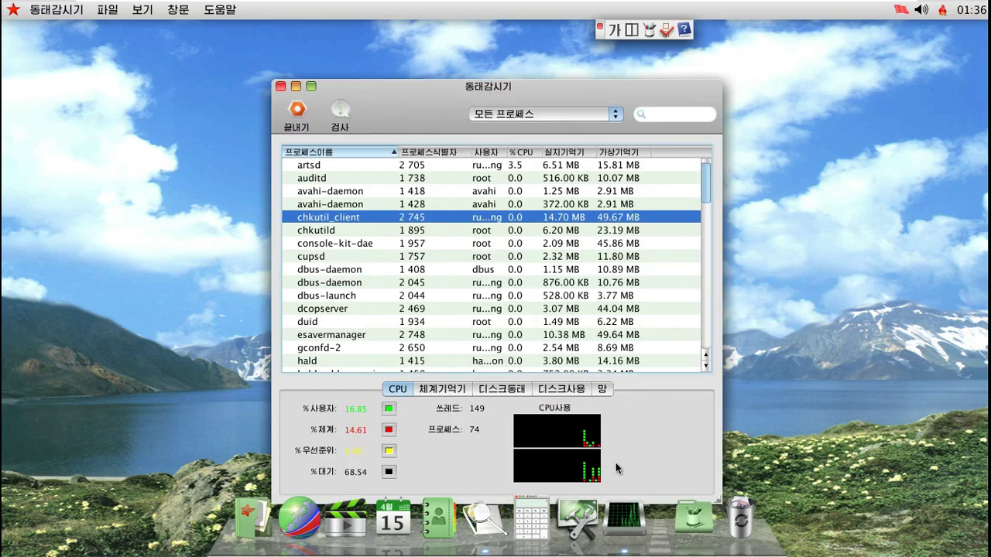
click(312, 87)
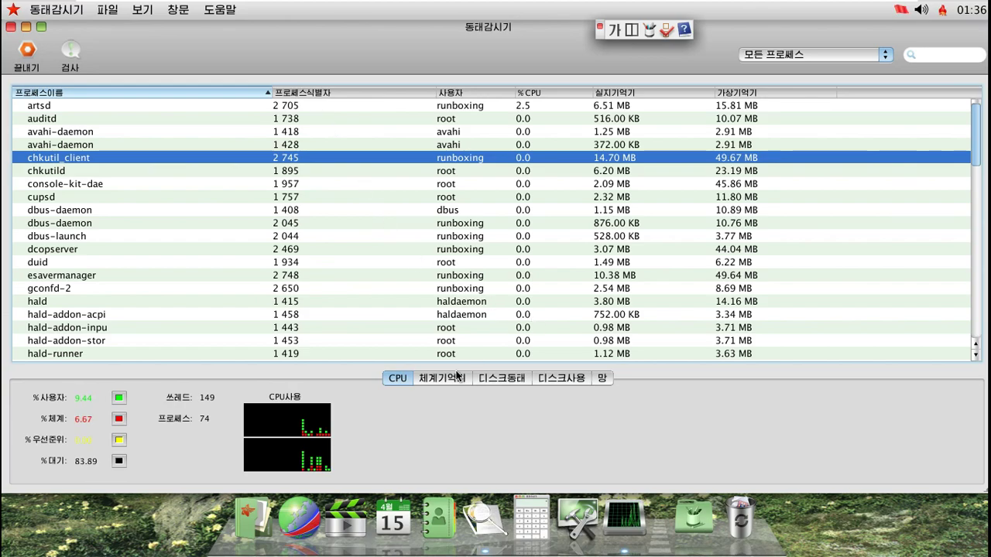
double_click(298, 428)
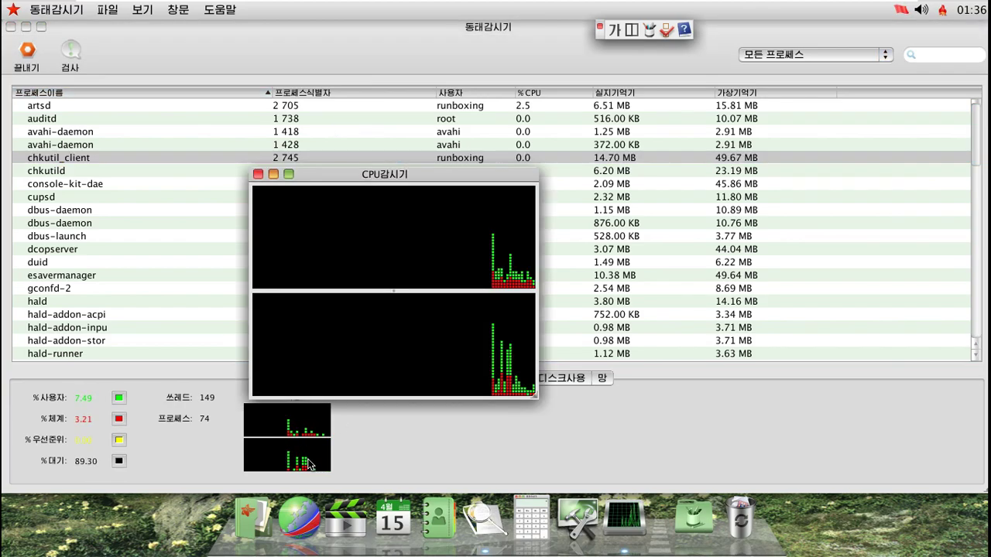
click(540, 458)
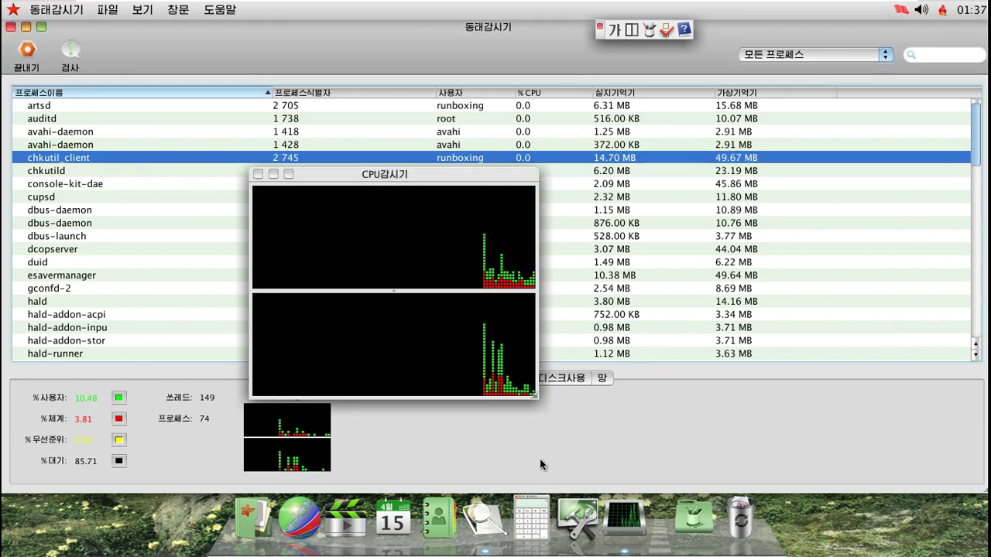
click(257, 173)
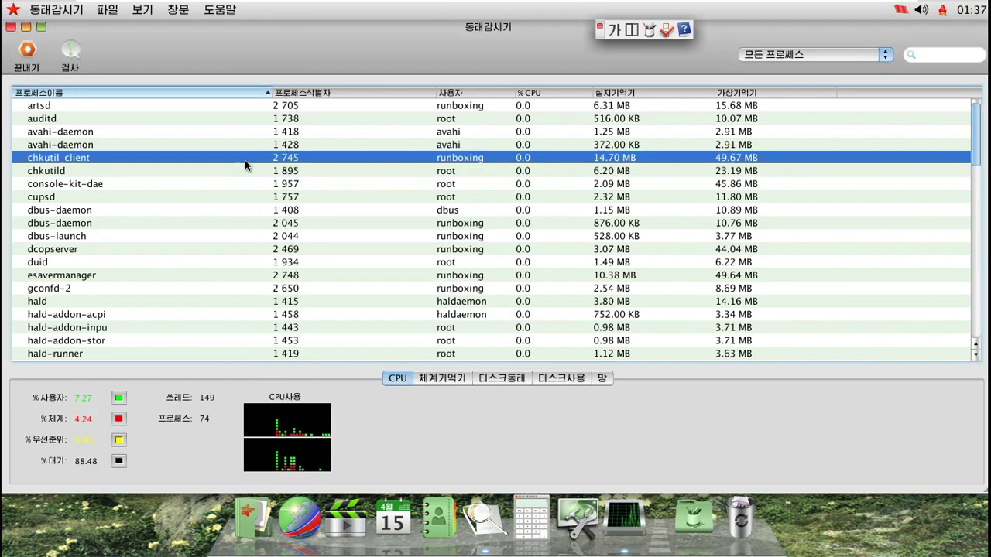
View the 체계기억기, 디스크동태, 디스크사용 and 망 tabs, then open and close the monitor's help
click(439, 379)
click(494, 381)
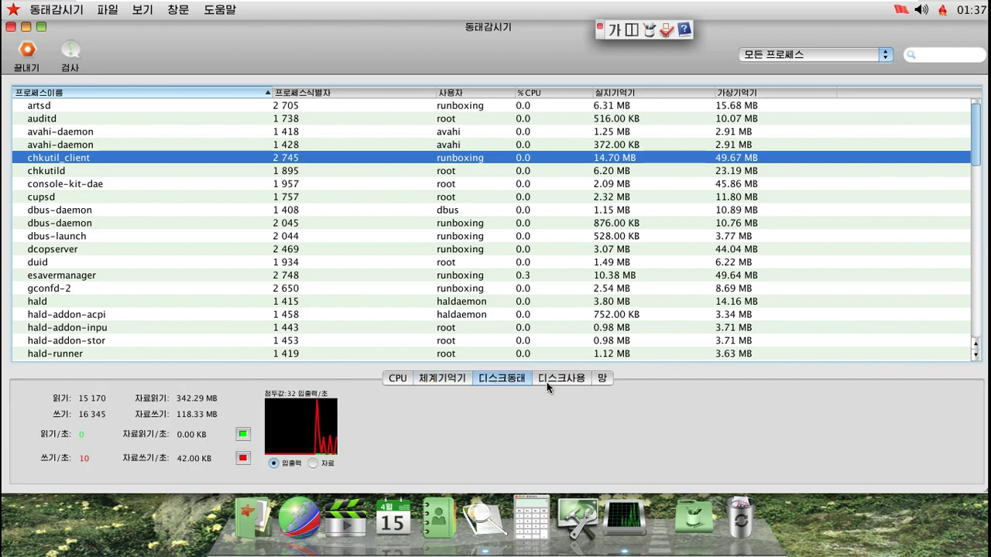
click(593, 377)
click(601, 378)
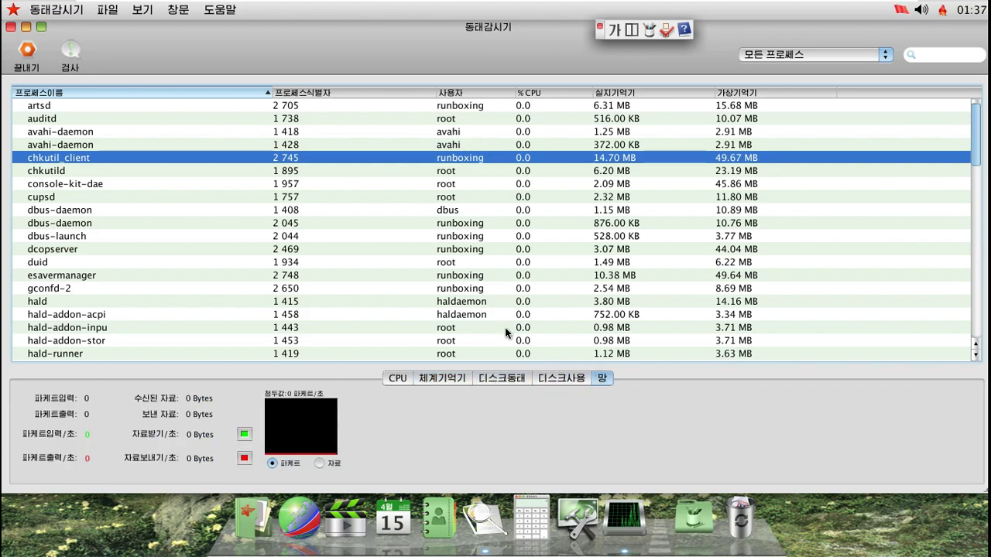
click(213, 12)
click(223, 32)
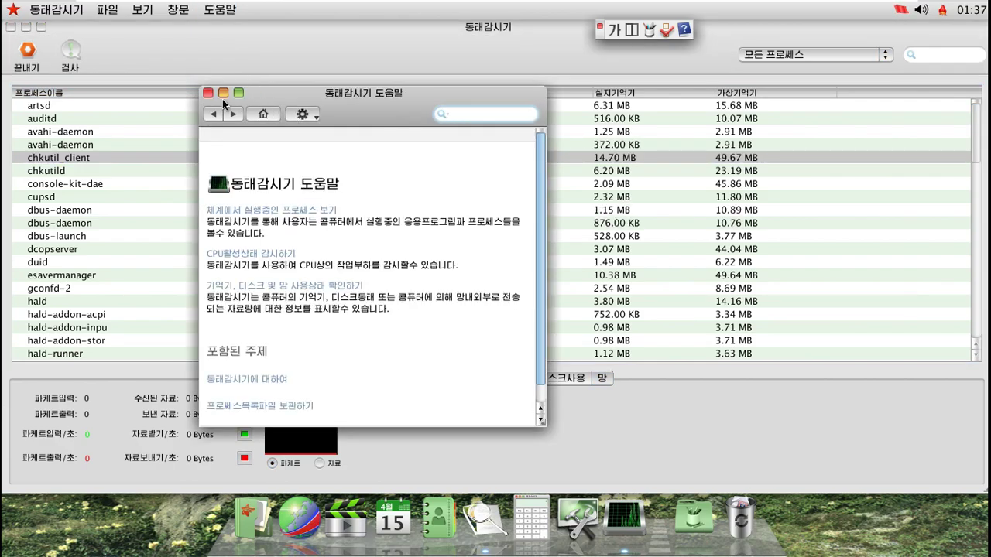
click(208, 93)
click(11, 27)
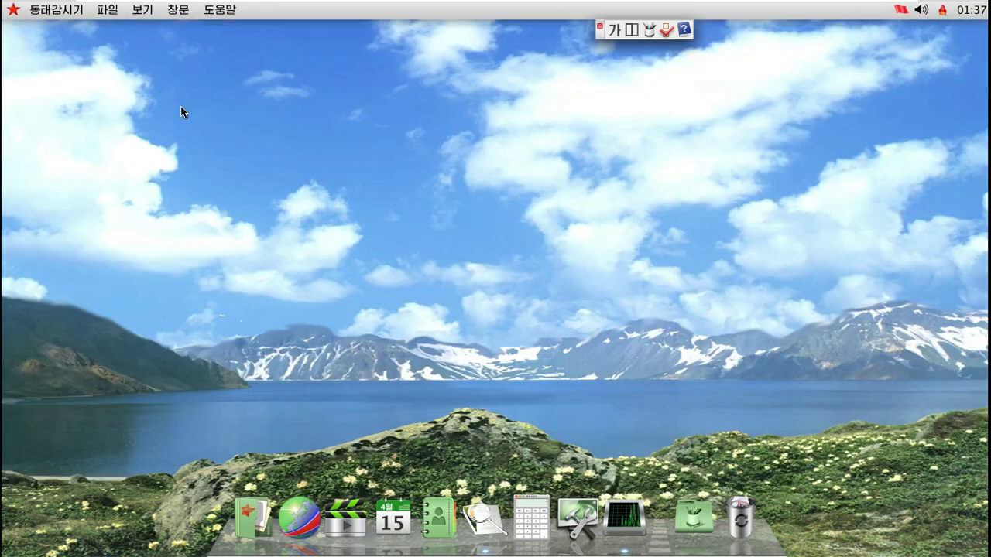
click(648, 32)
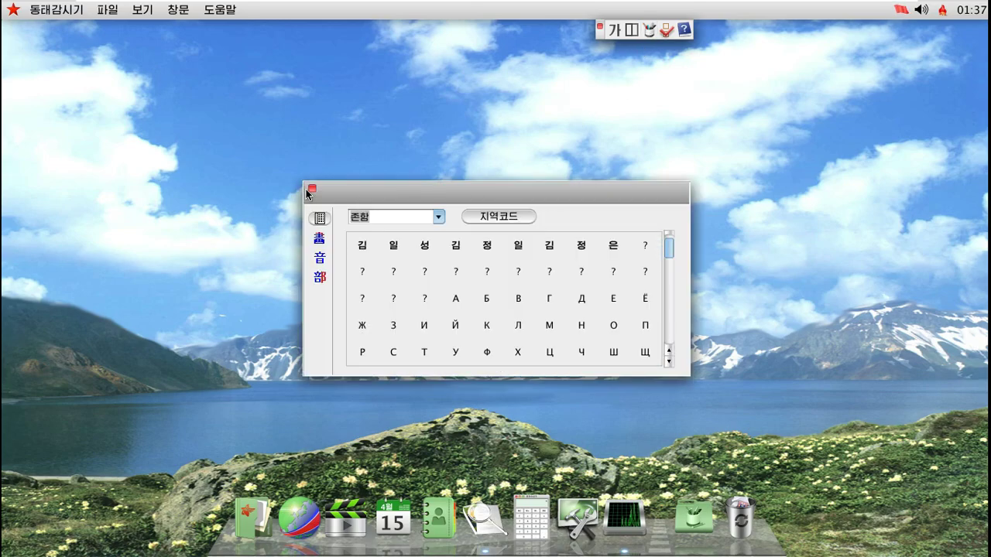
click(308, 188)
click(651, 38)
click(319, 240)
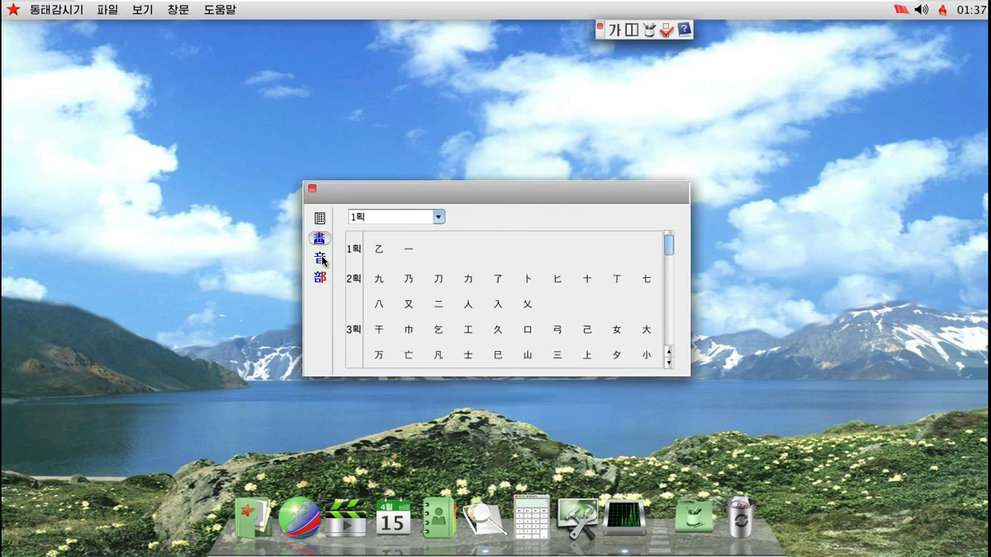
click(319, 258)
click(319, 276)
click(319, 238)
click(319, 219)
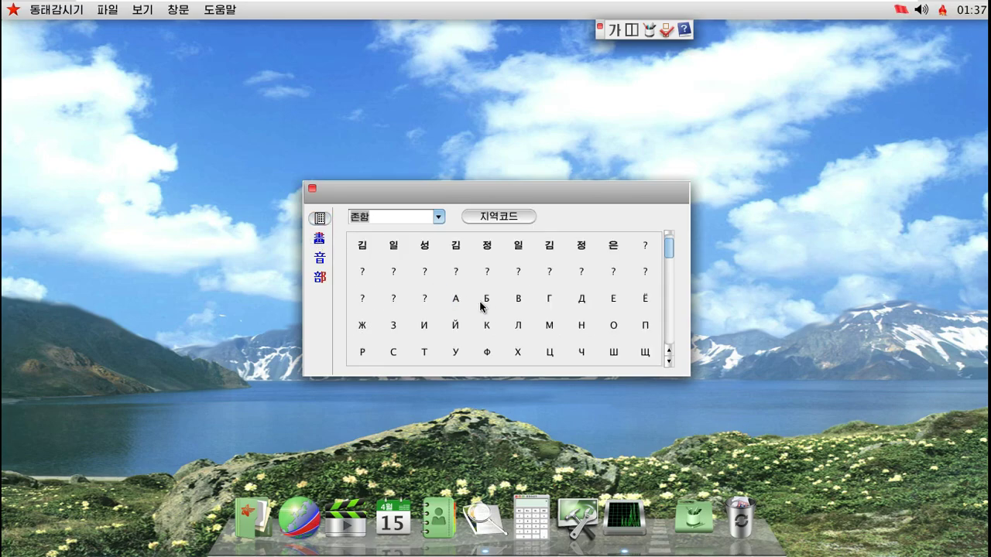
click(312, 190)
Quit the system monitor from its Dock icon and open the 보조프로그램 folder
right_click(624, 517)
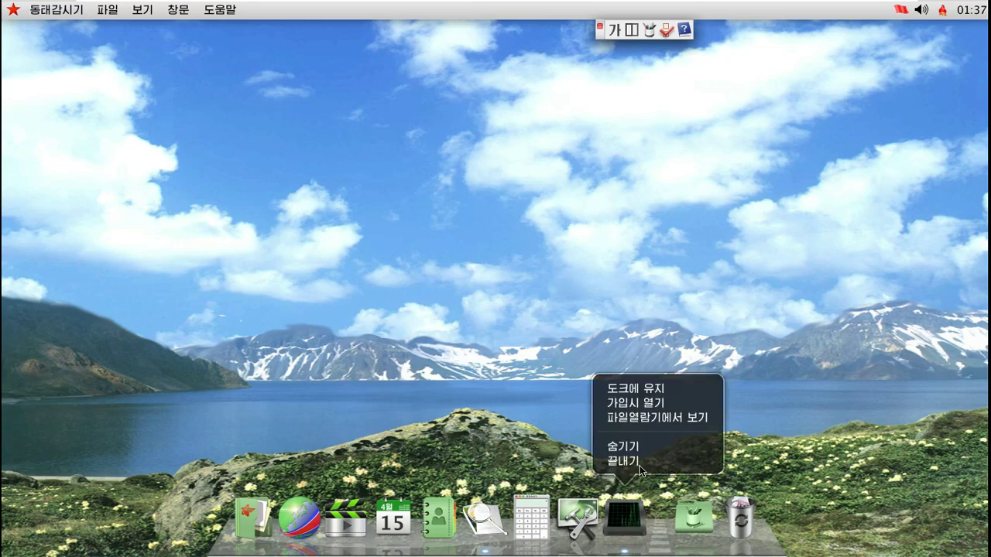
click(639, 465)
click(661, 511)
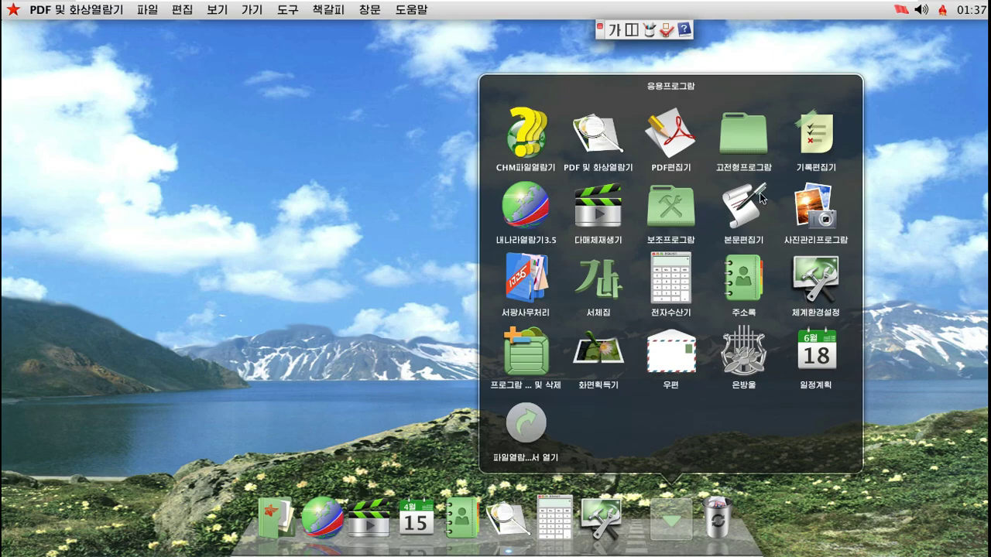
click(682, 216)
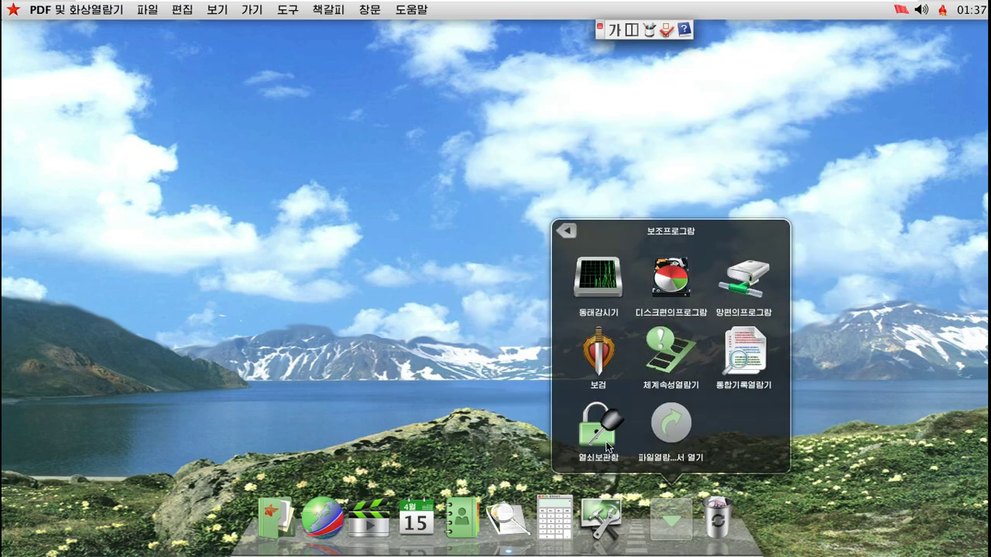
Launch 파일열람기, dismiss the root-permission error, and start the file browser from the Dock
click(672, 426)
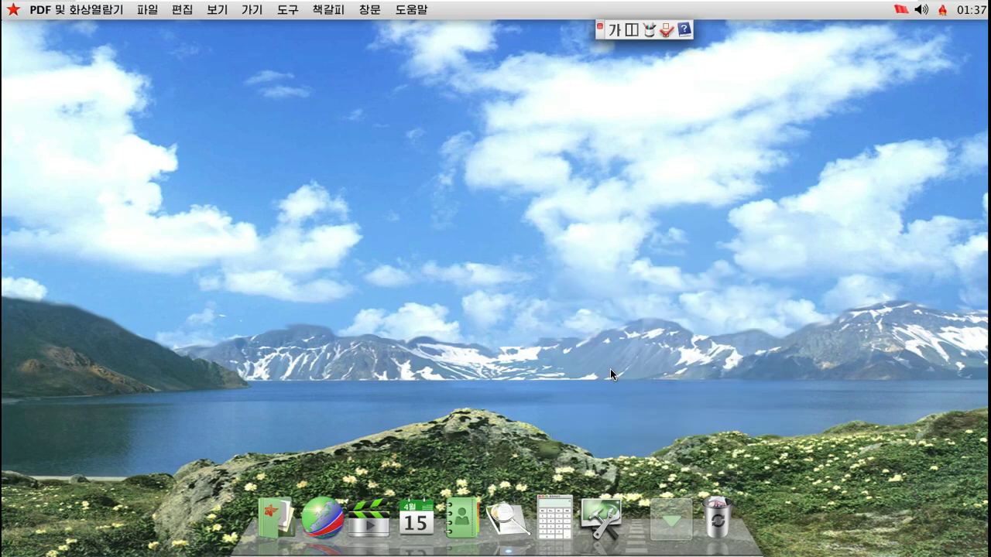
click(599, 318)
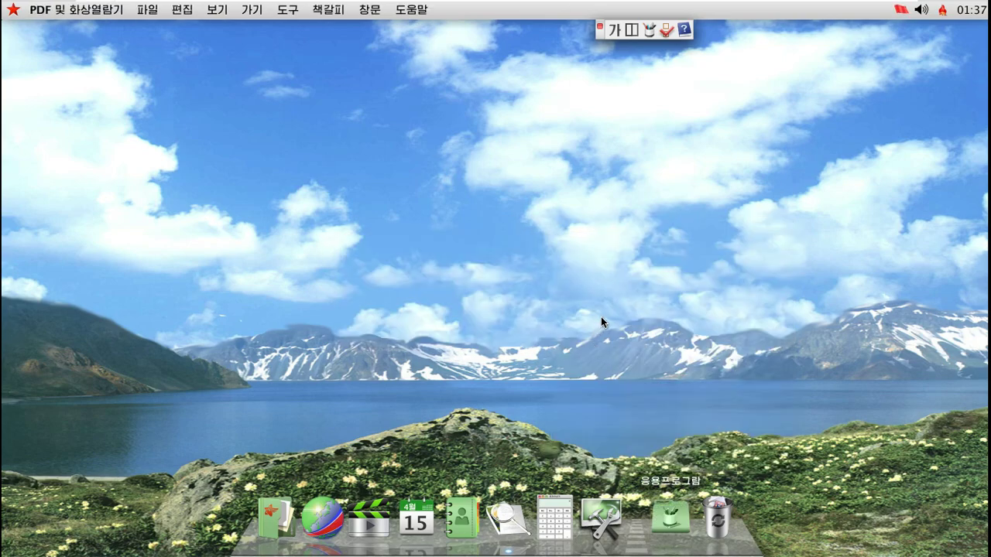
click(275, 505)
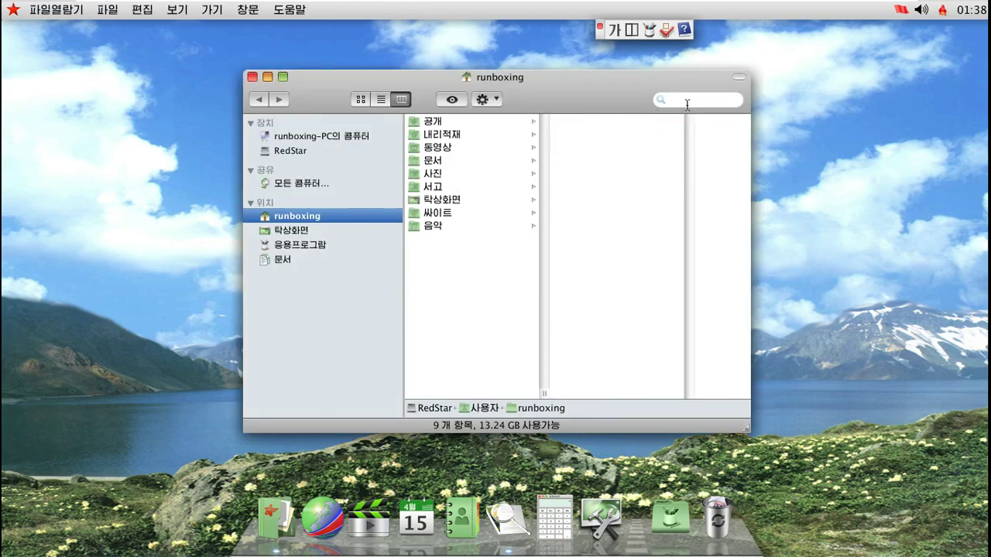
Type a search in the home folder, then clear it so the nine items list again
click(687, 105)
text(ㅡ조시)
key(BackSpace)
key(BackSpace)
key(BackSpace)
text(ㅡ쥬숏ㅅㄷ)
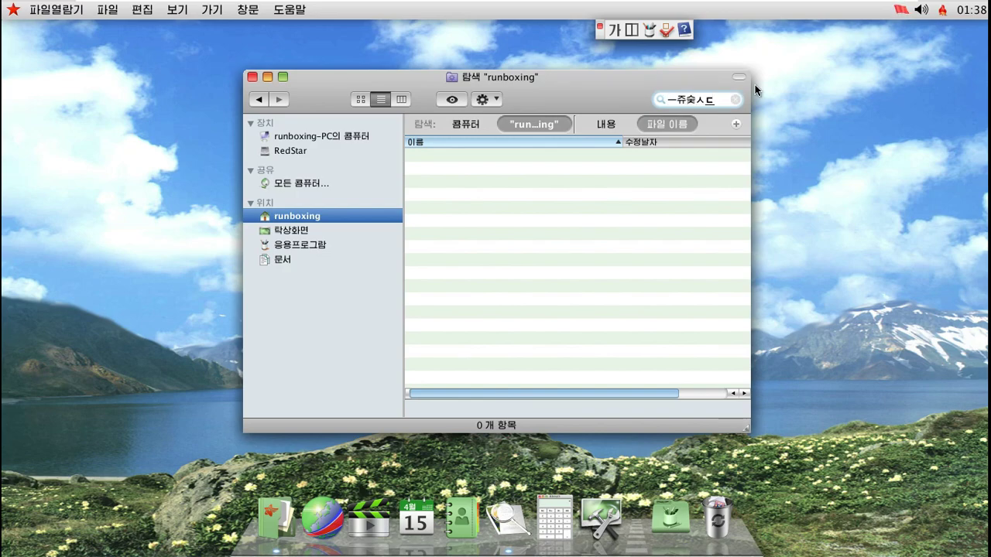
click(735, 99)
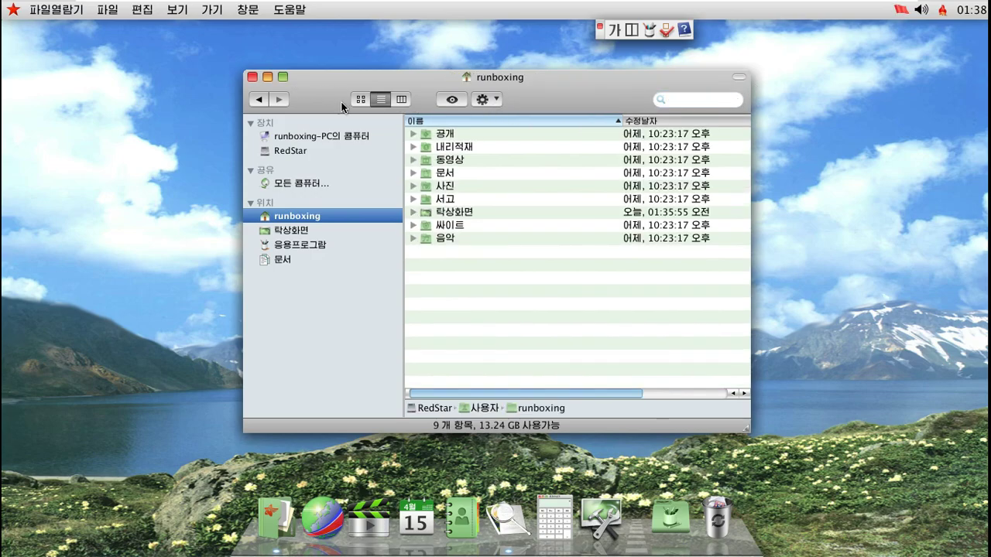
Check the 보기방식설정 view options from the gear menu, then close the file browser window
click(494, 104)
click(513, 214)
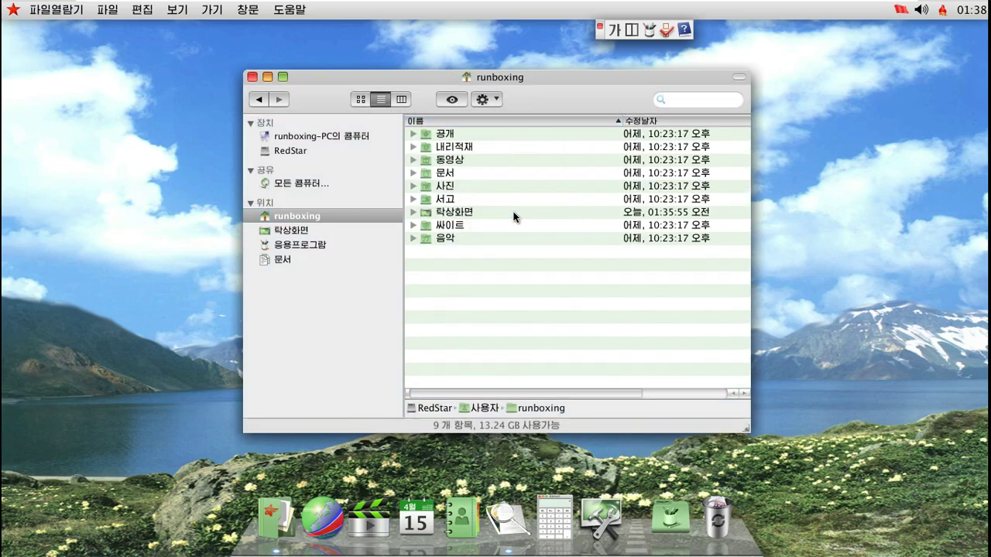
click(433, 132)
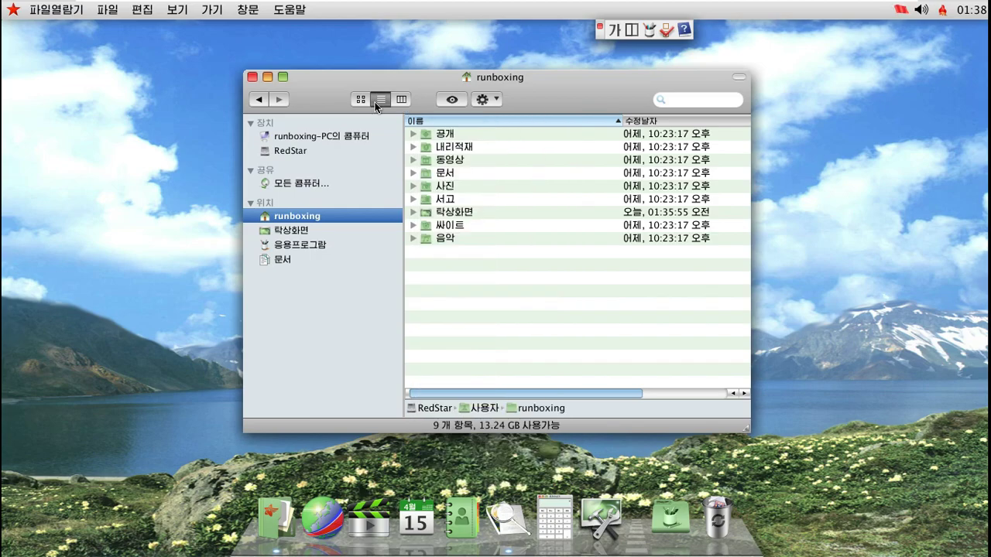
click(254, 78)
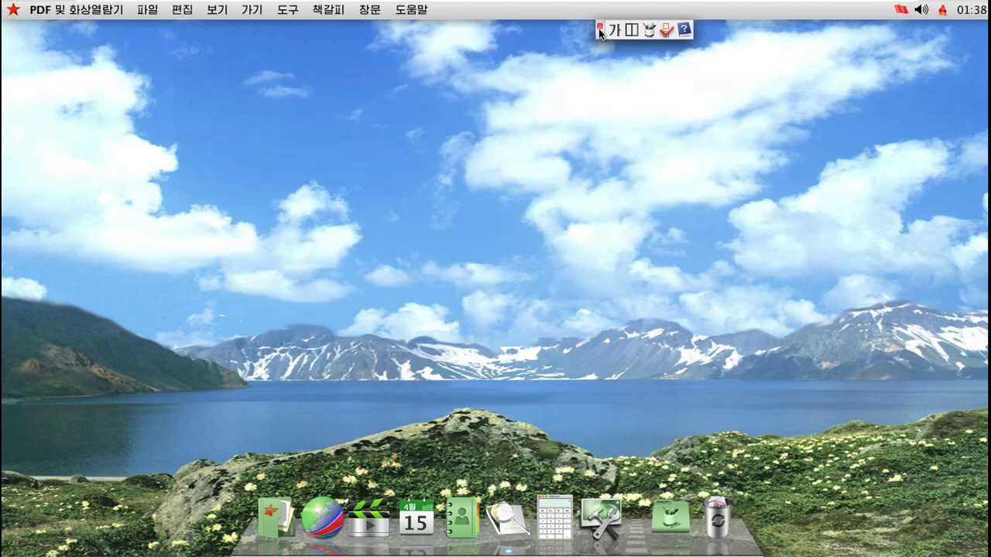
Open System Preferences (체계환경설정) and type a search term into its search field
right_click(580, 88)
click(480, 200)
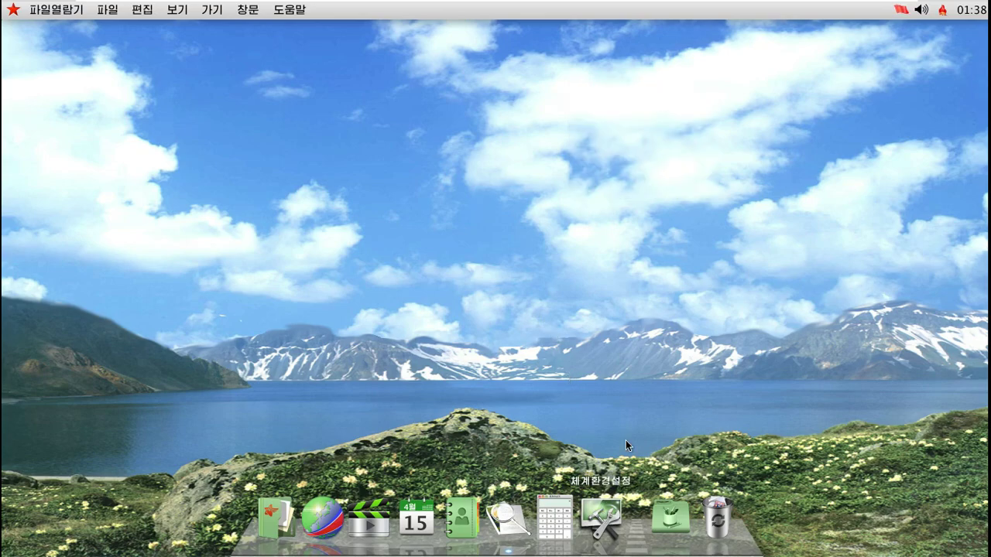
click(600, 517)
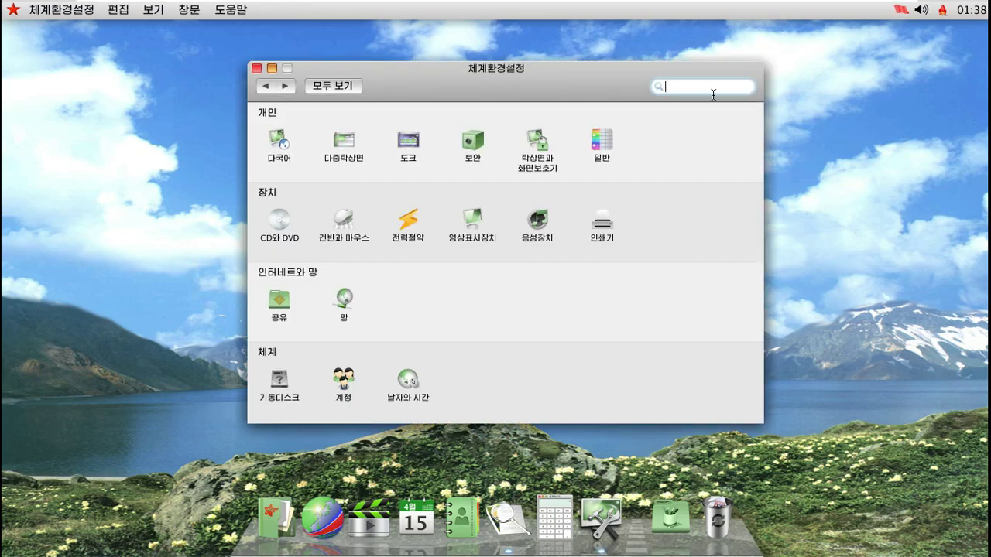
text(ㅡ죠)
key(BackSpace)
key(BackSpace)
text(ㅓ쓰ㅔ)
key(BackSpace)
key(BackSpace)
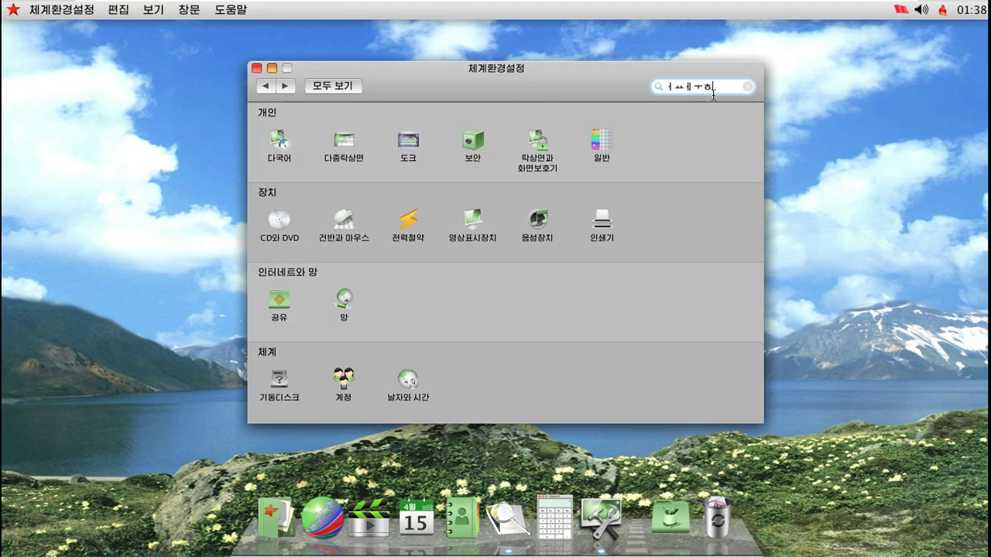
text(ㅣ)
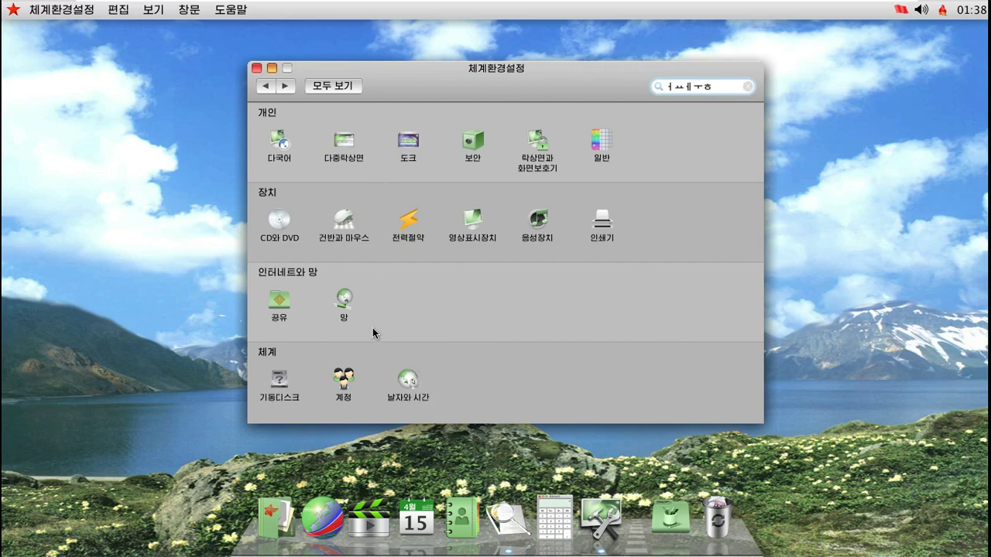
Open 음성장치, review its alert sound, 출력 and 입력 settings, then close System Preferences
click(534, 233)
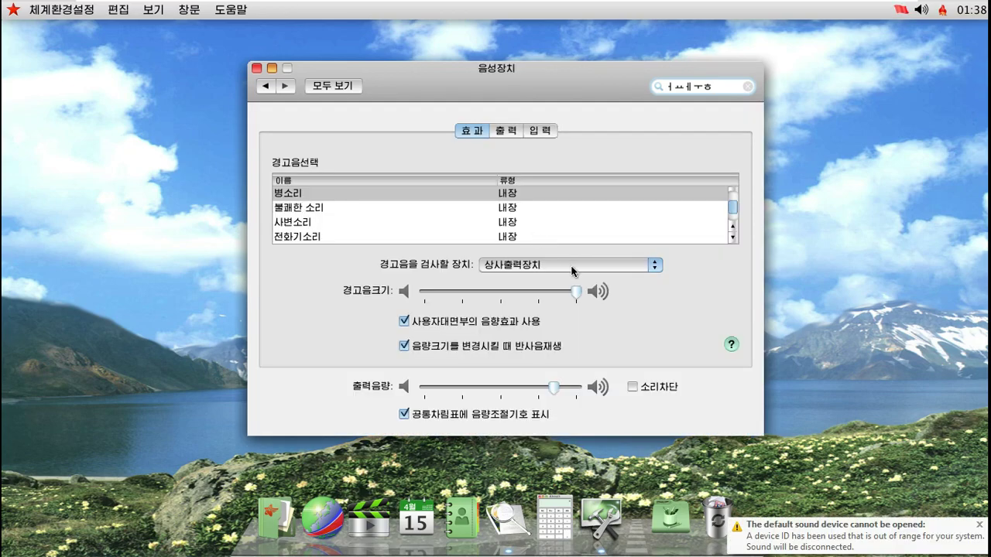
key(space)
click(510, 133)
click(540, 131)
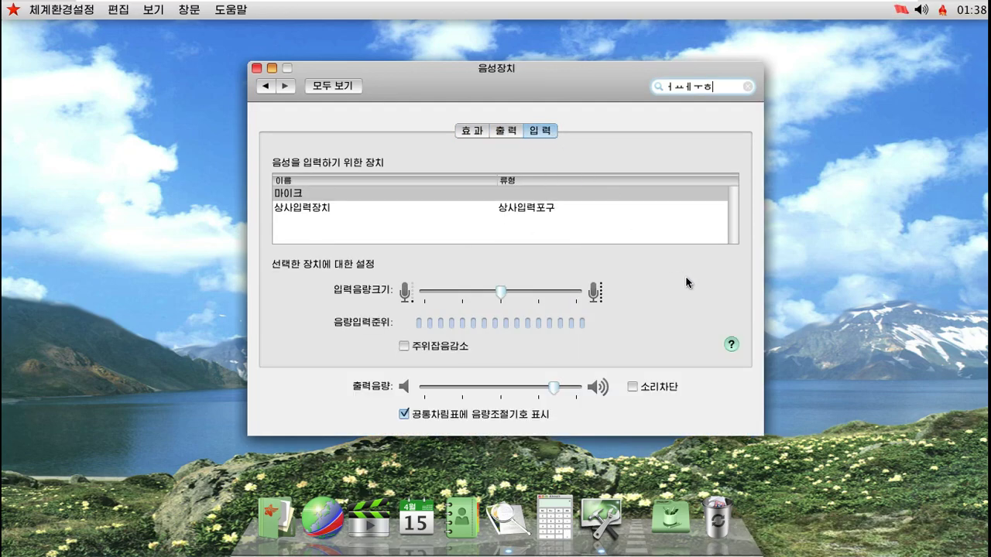
click(257, 69)
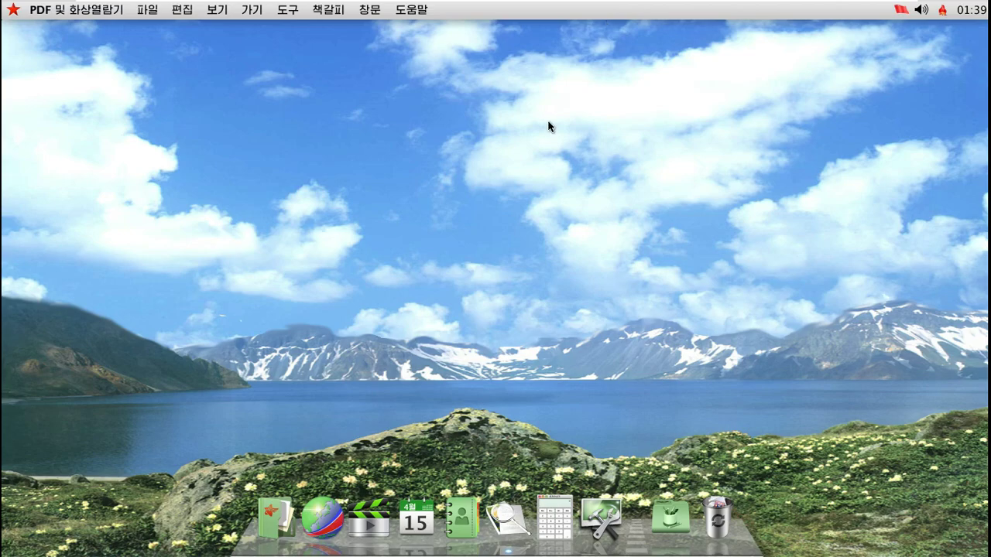
Launch Naenara Browser, turn off the default-browser check and decline making it the default
click(317, 521)
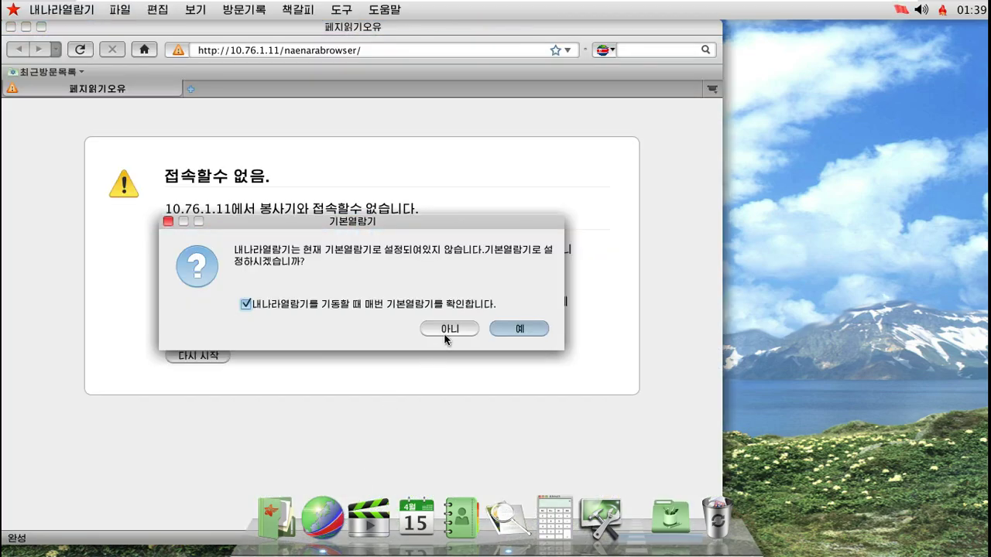
click(245, 303)
click(449, 329)
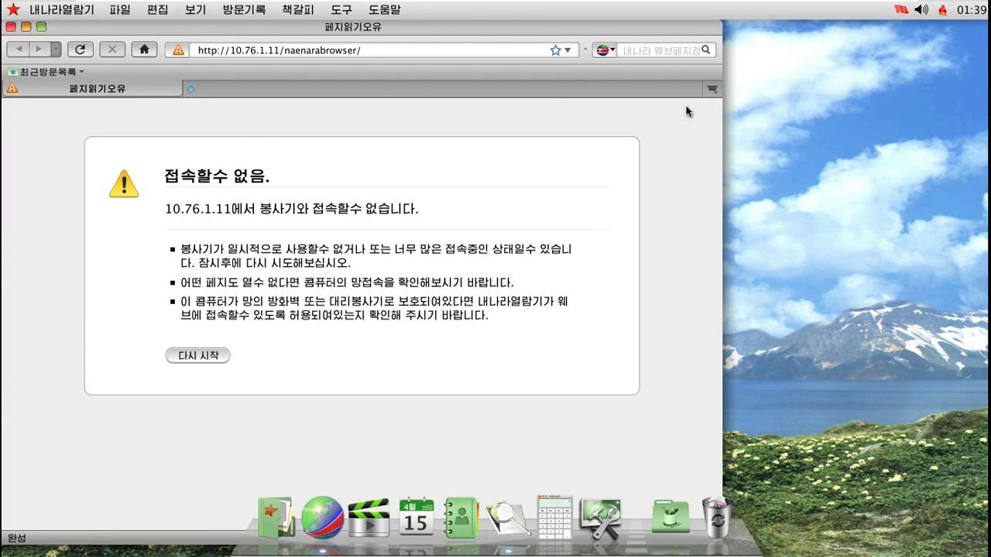
Open a new tab, enter '새 뉴스' in the address bar and select it, then close the browser
click(190, 89)
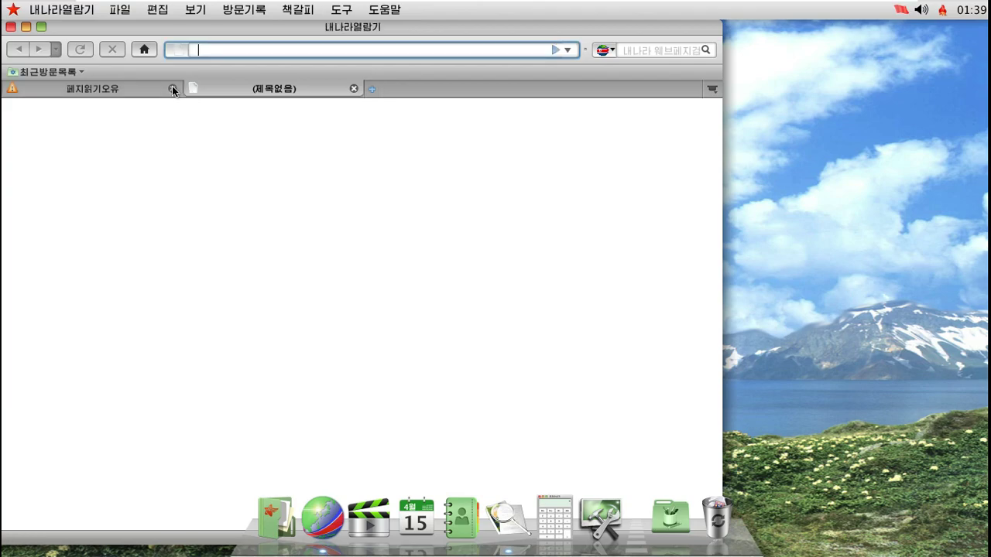
text(ㅅㅐ 뉴스)
key(ctrl+a)
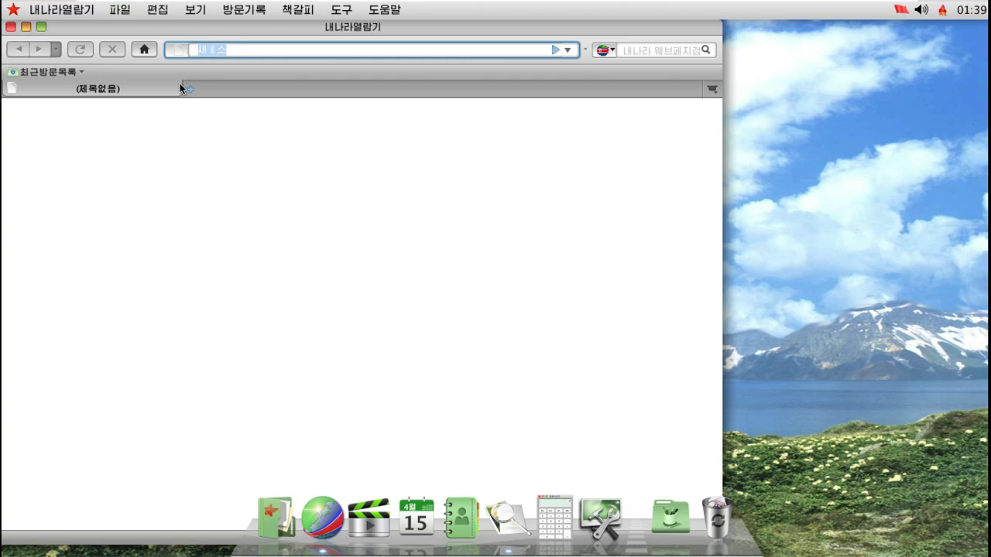
click(10, 26)
Bring up the 끝내기 shut-down prompt from the star menu, then cancel it
right_click(542, 122)
click(95, 31)
click(14, 10)
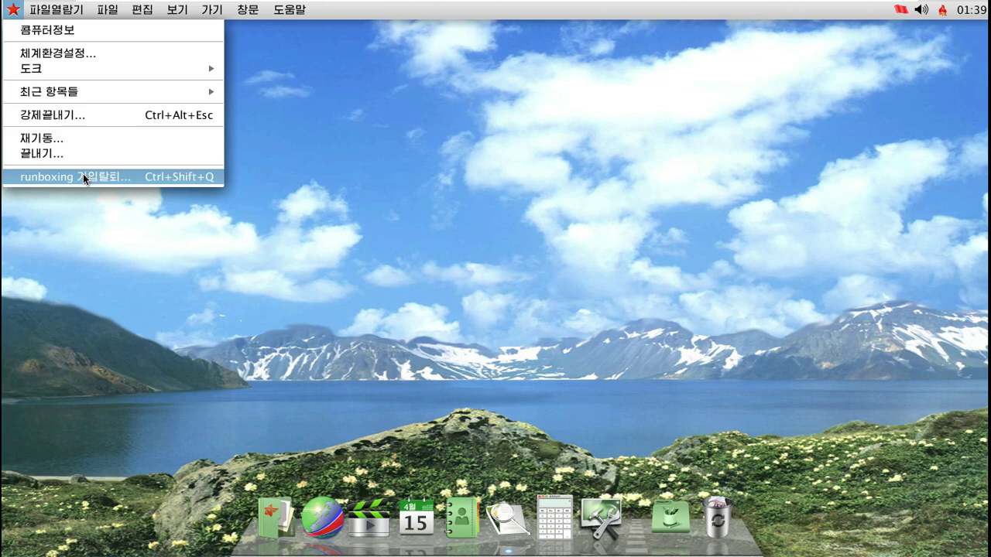
click(85, 154)
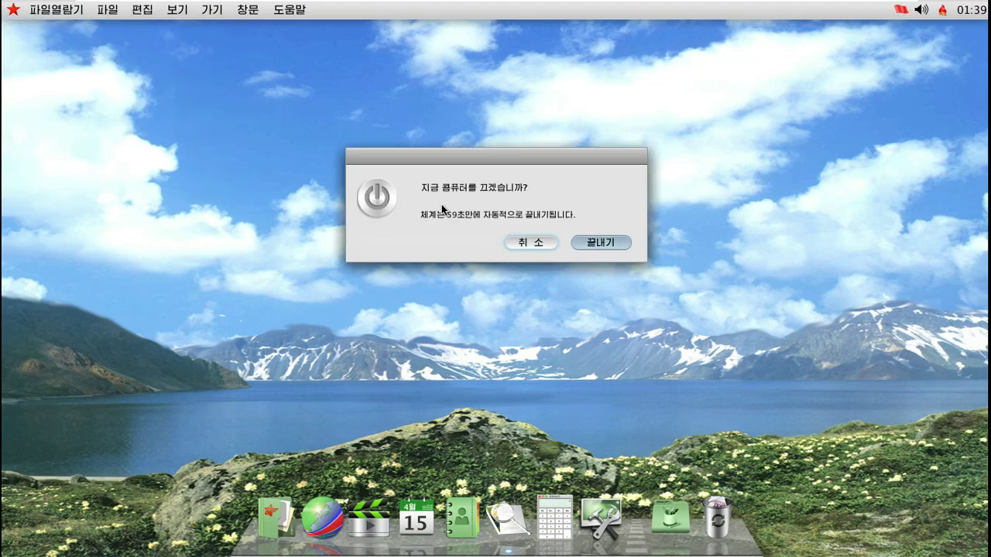
key(Escape)
Log the user out of the session via 가입탈퇴 and confirm
click(12, 9)
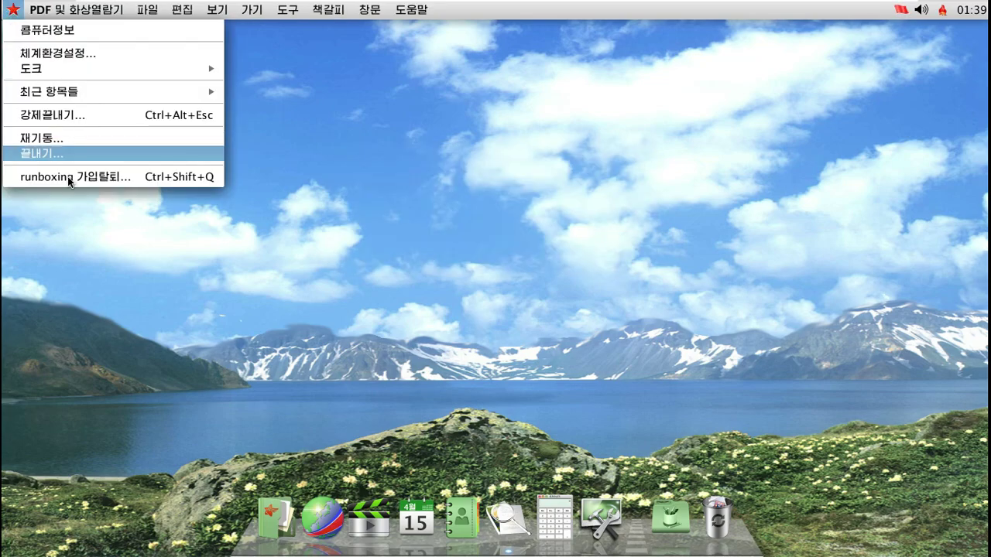
click(67, 176)
click(604, 247)
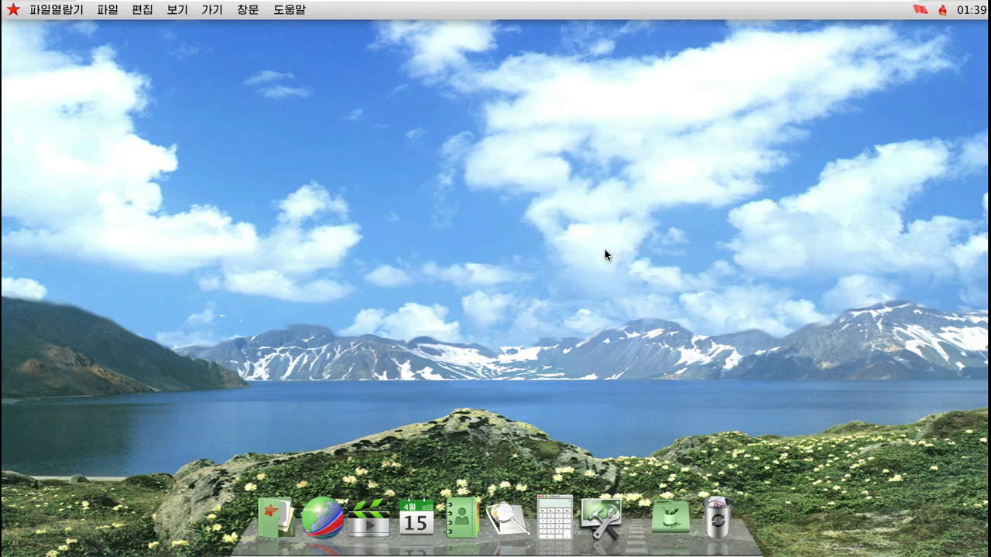